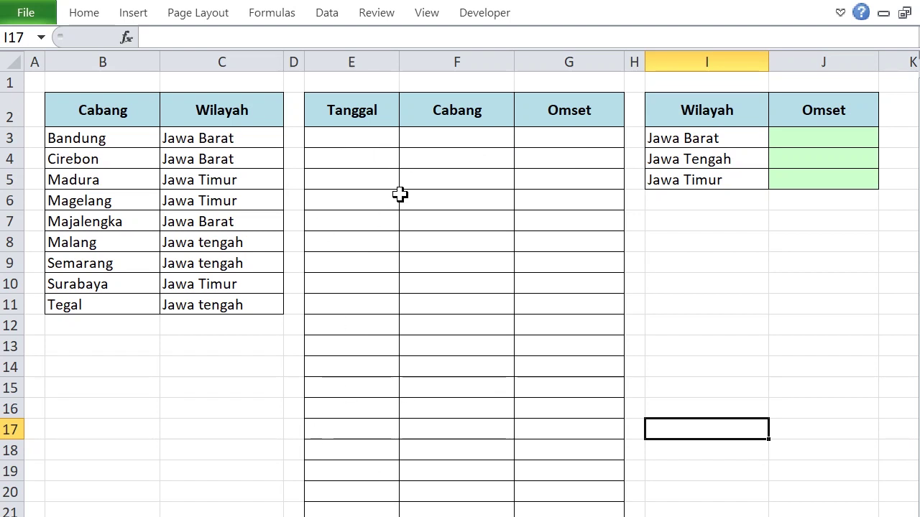
Begin a formula in E3, the first Tanggal cell, with =TEXT(RANDBETWEEN(1;30) to generate a random day.
{"action": "left_click", "coordinate": [365, 156]}
{"action": "left_click", "coordinate": [366, 142]}
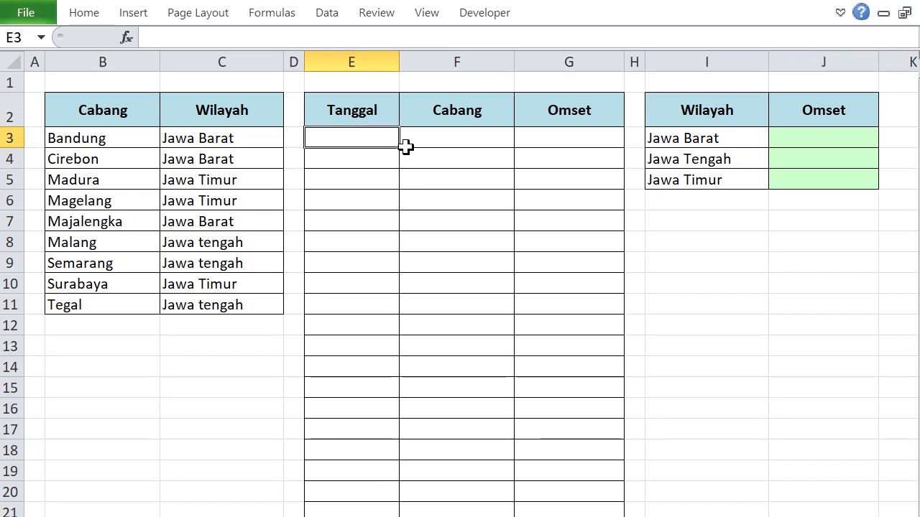
{"action": "left_click", "coordinate": [248, 41]}
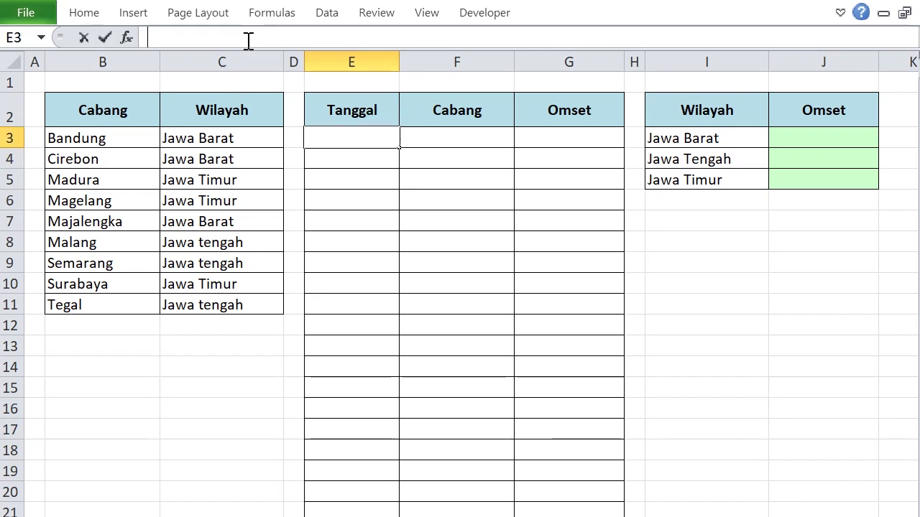
{"action": "type", "text": "=TEXT"}
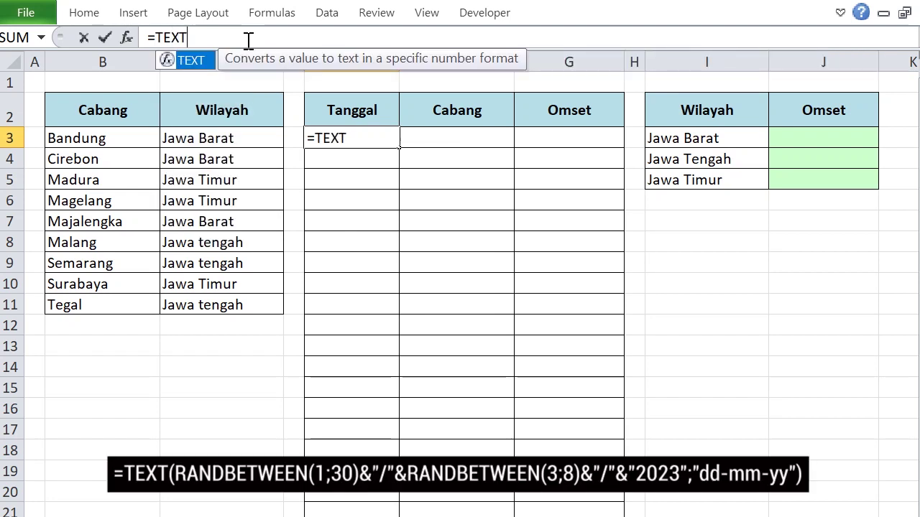
{"action": "type", "text": "("}
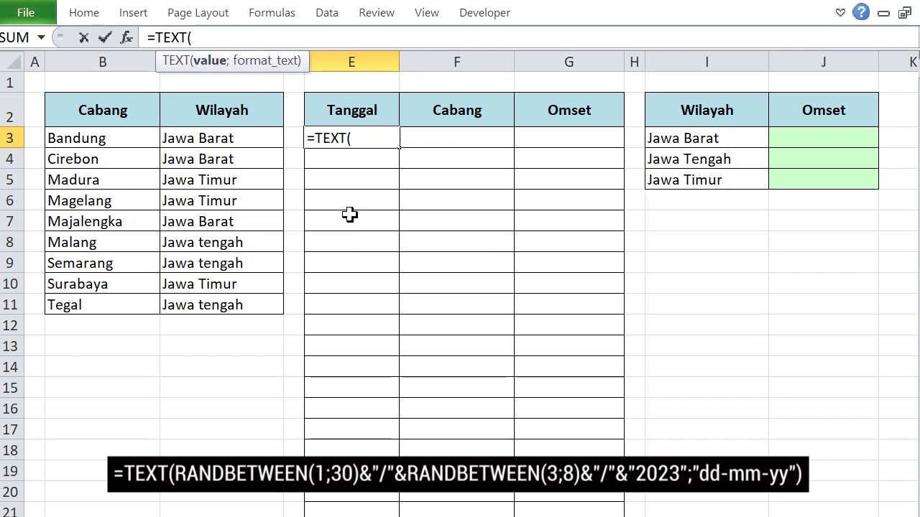
{"action": "type", "text": "RAND"}
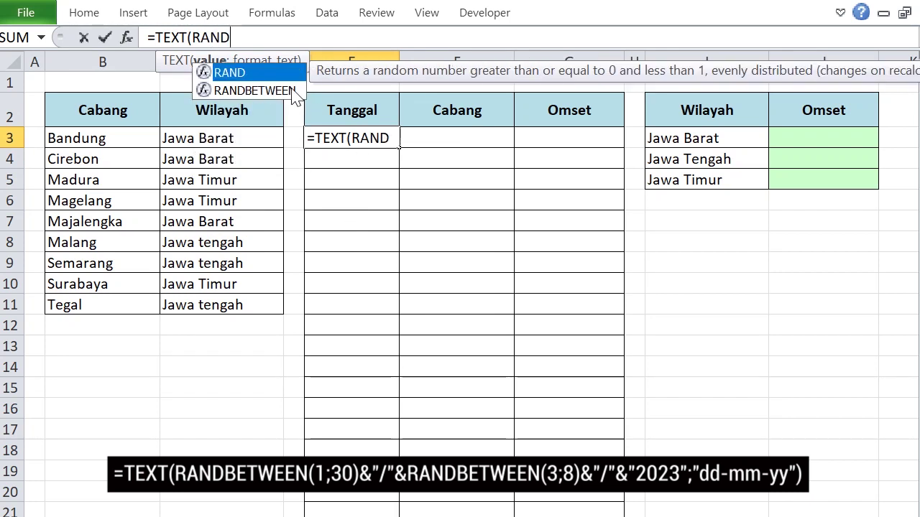
{"action": "double_click", "coordinate": [273, 90]}
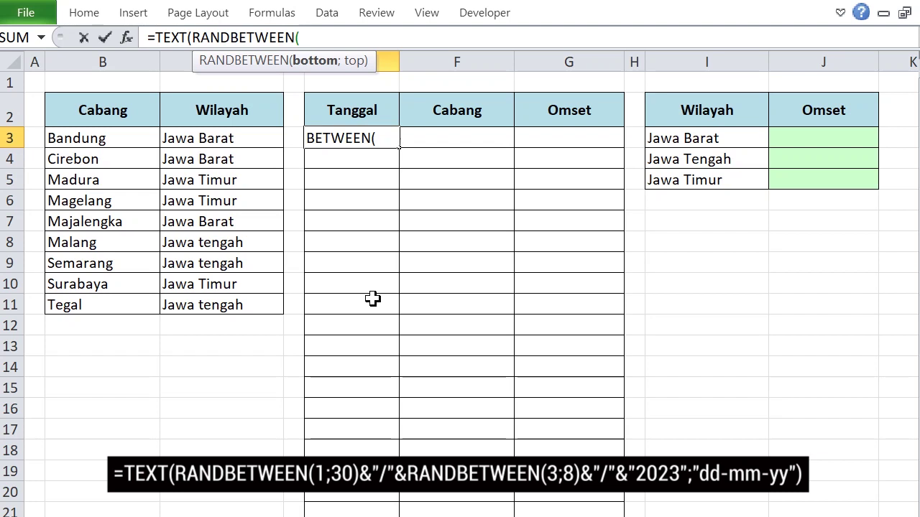
{"action": "type", "text": "1;"}
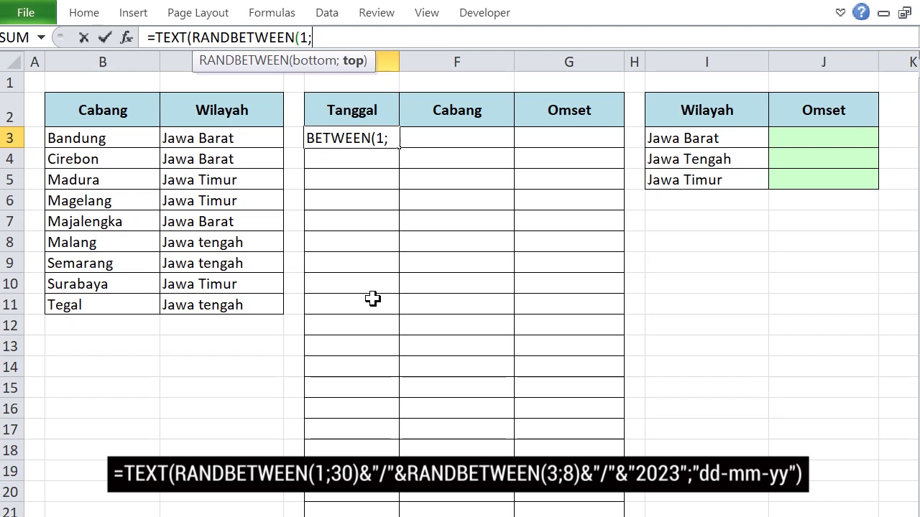
{"action": "type", "text": "30"}
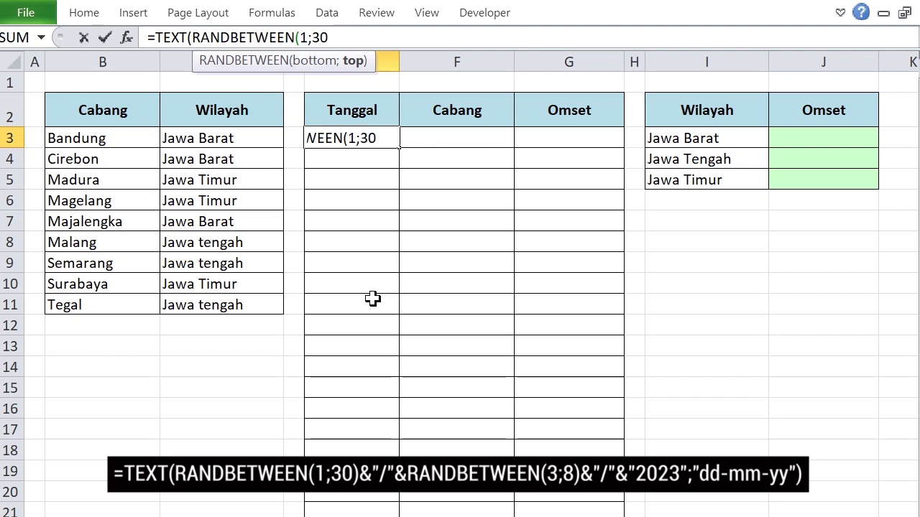
{"action": "type", "text": ")"}
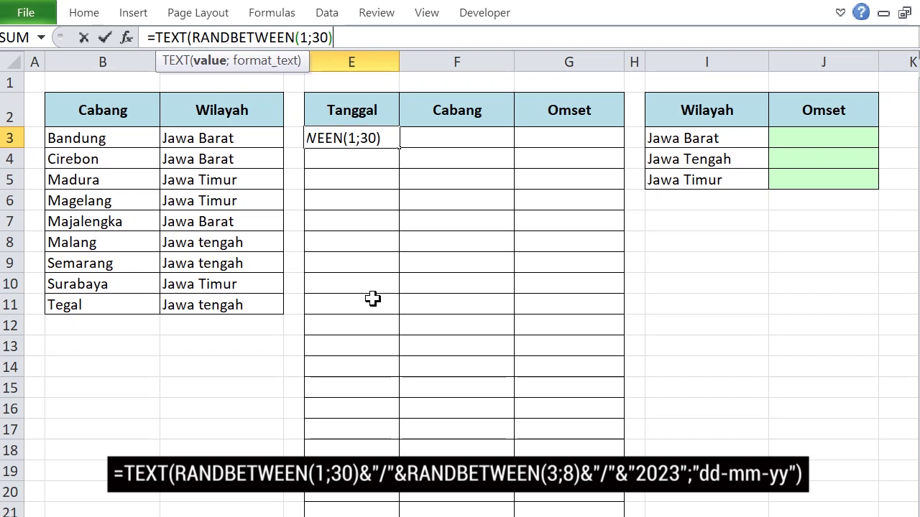
Extend the E3 formula with &"/"&RANDBETWEEN(3;8) to add a random month.
{"action": "type", "text": "&"}
{"action": "type", "text": "\"/"}
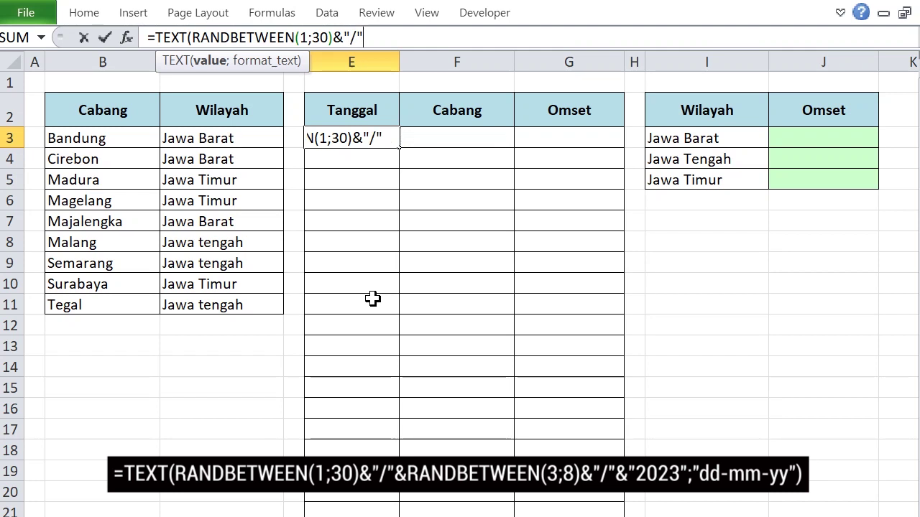
{"action": "type", "text": "\"&"}
{"action": "type", "text": "RAN"}
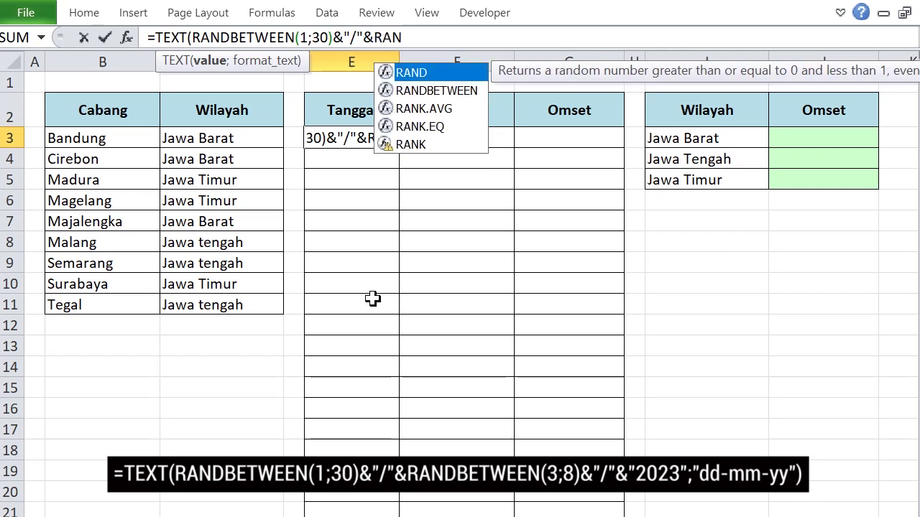
{"action": "double_click", "coordinate": [445, 91]}
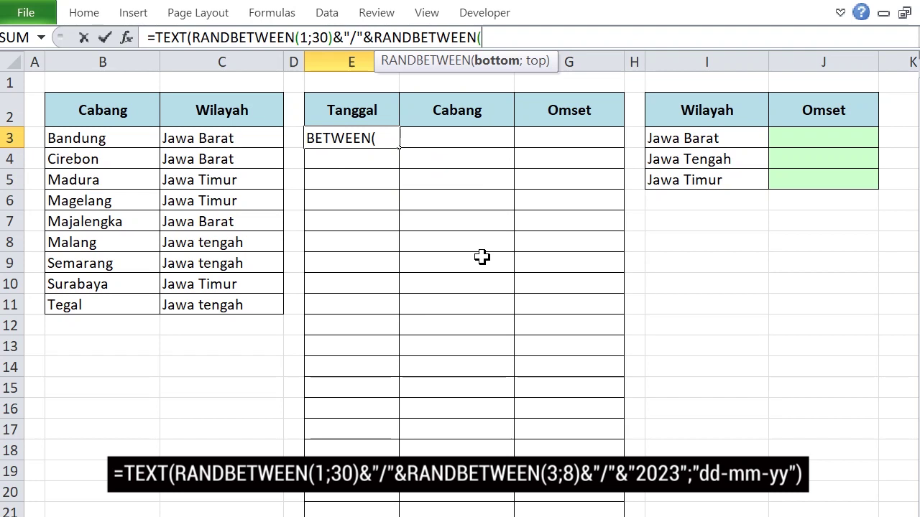
{"action": "type", "text": "3;8"}
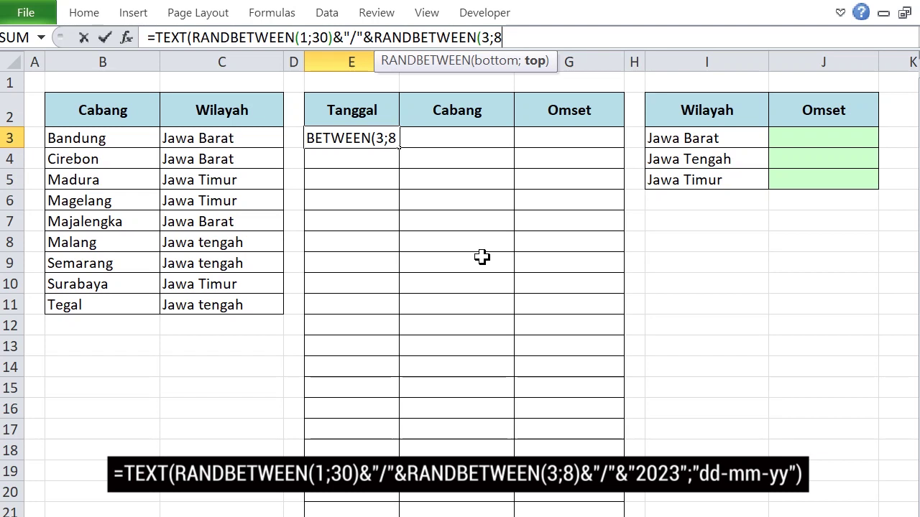
{"action": "type", "text": ")"}
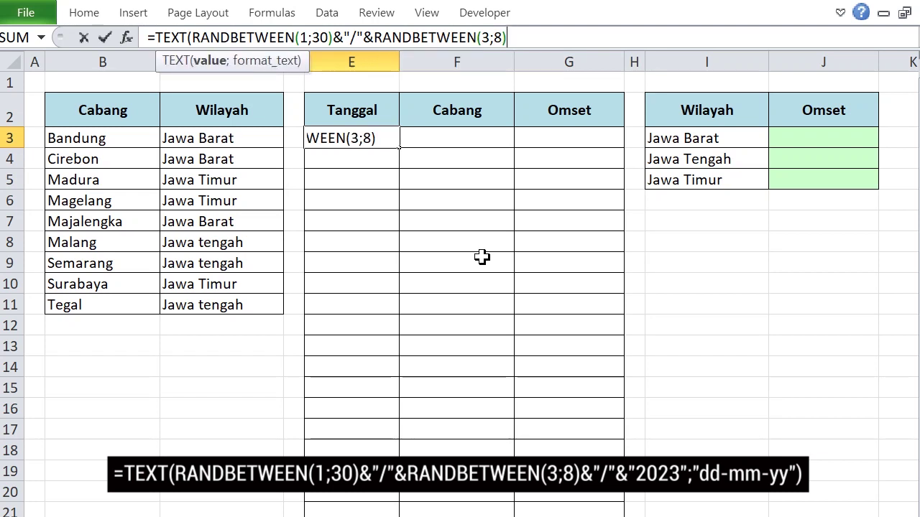
Complete the E3 formula with &"/"&"2023";"dd-mm-yy") to add the year and date format, and enter it.
{"action": "type", "text": "&\"/"}
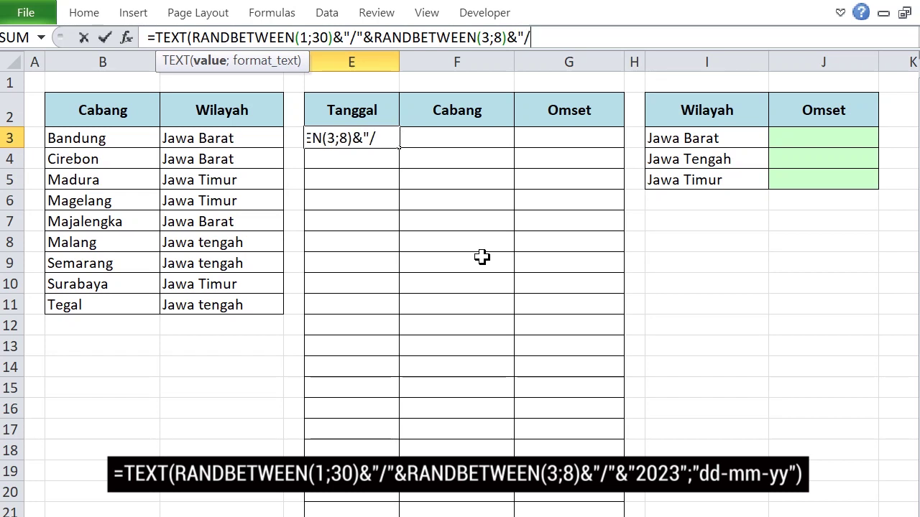
{"action": "type", "text": "\"&"}
{"action": "type", "text": "\""}
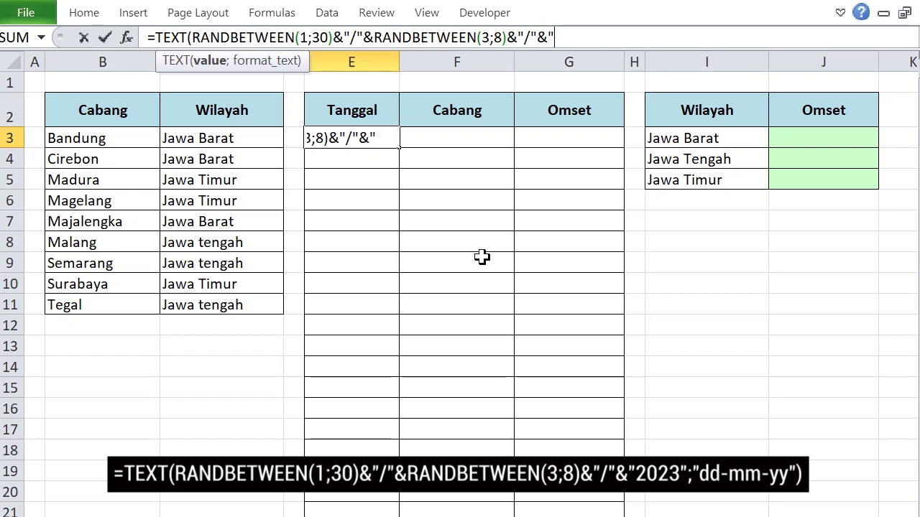
{"action": "type", "text": "2023"}
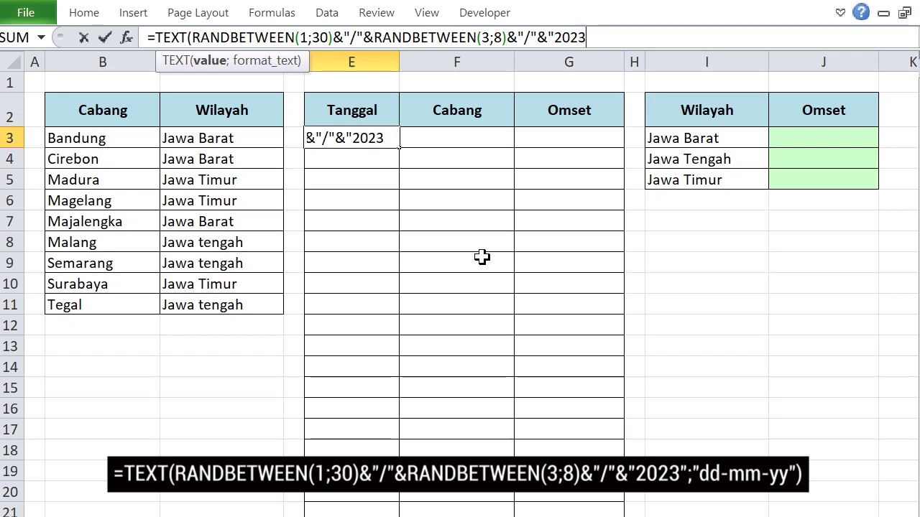
{"action": "type", "text": "\";"}
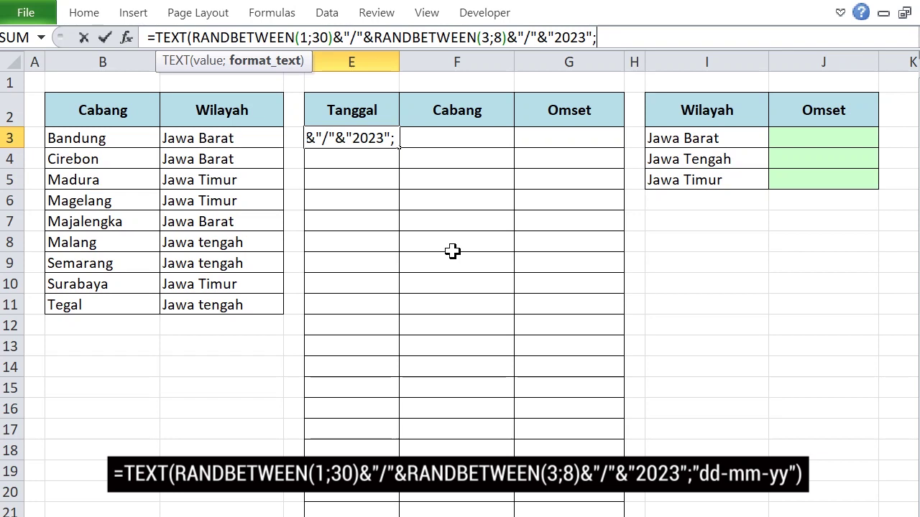
{"action": "type", "text": "\""}
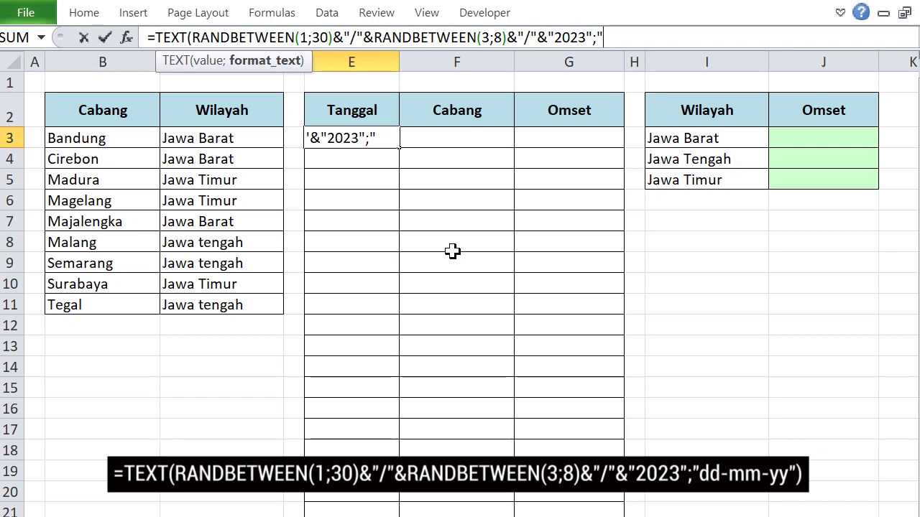
{"action": "type", "text": "dd-mm-"}
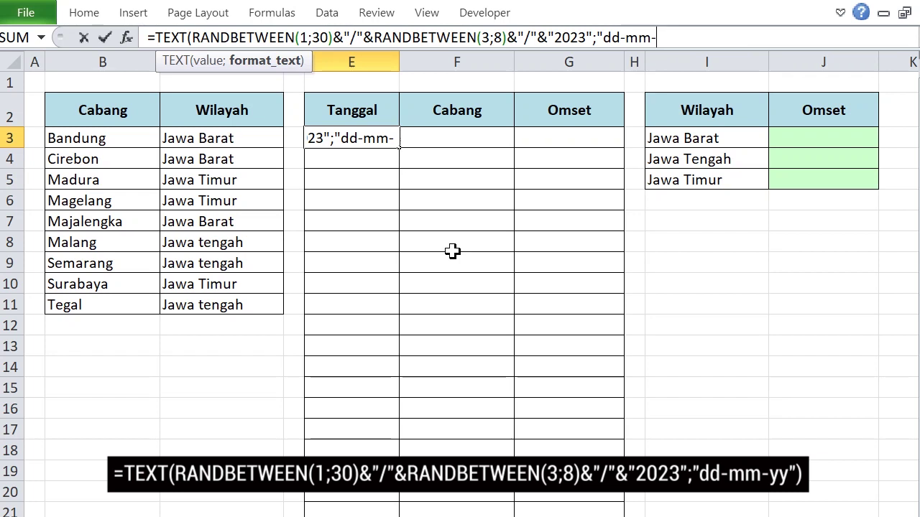
{"action": "type", "text": "yy"}
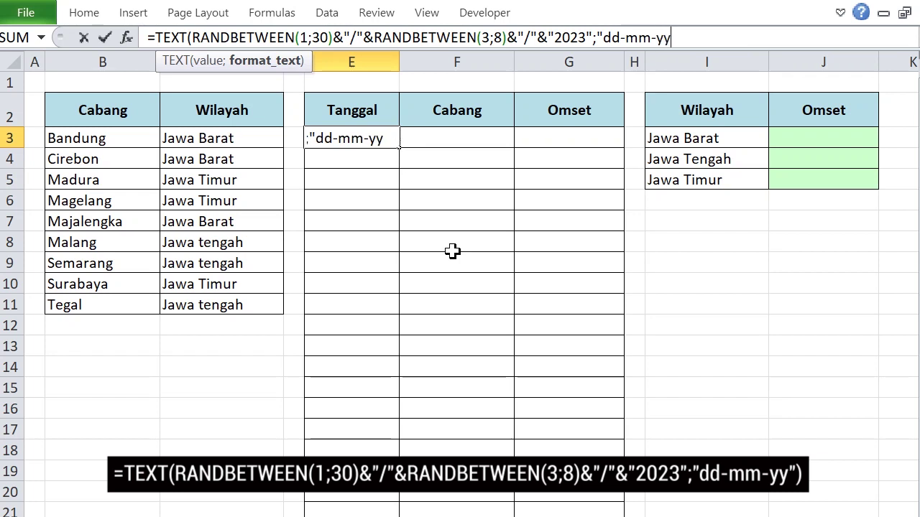
{"action": "type", "text": "\")"}
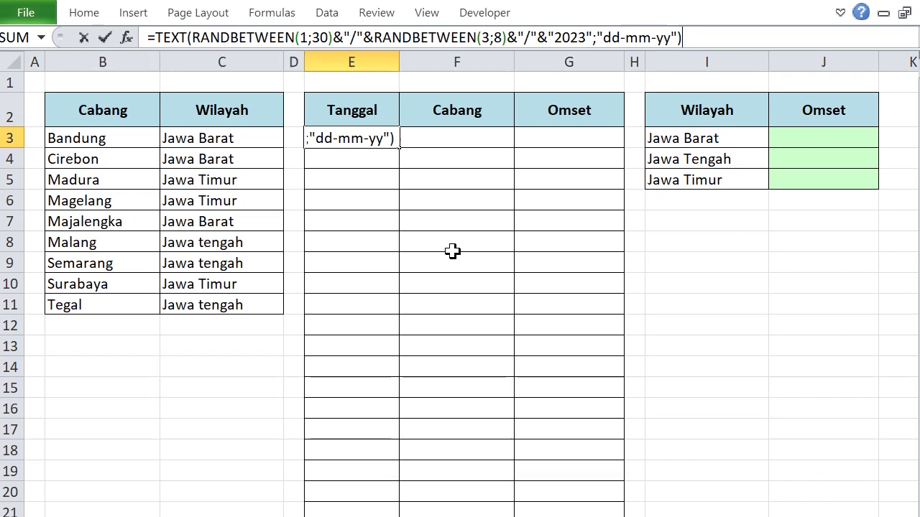
{"action": "key", "text": "Return"}
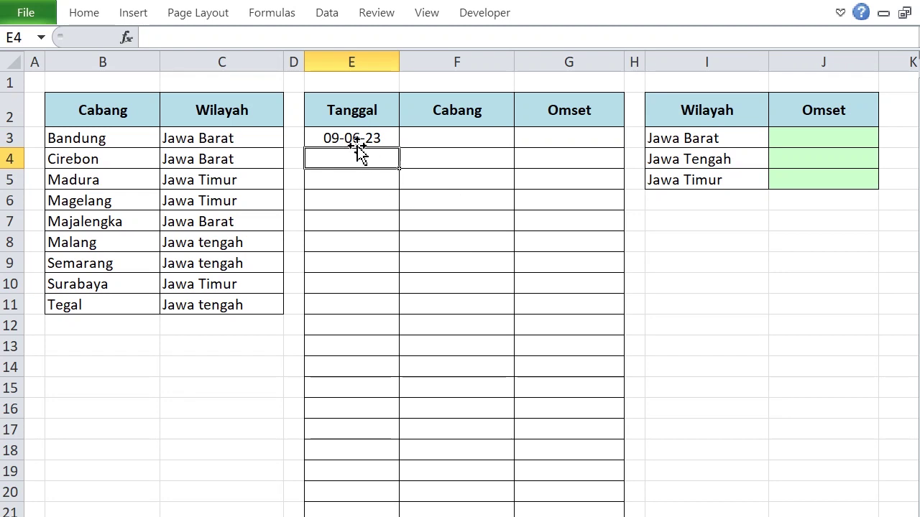
Begin an INDEX formula in F3, the first Cabang cell of the sales table, with the absolute branch range $B$3:$B$11 as its array.
{"action": "left_click", "coordinate": [470, 136]}
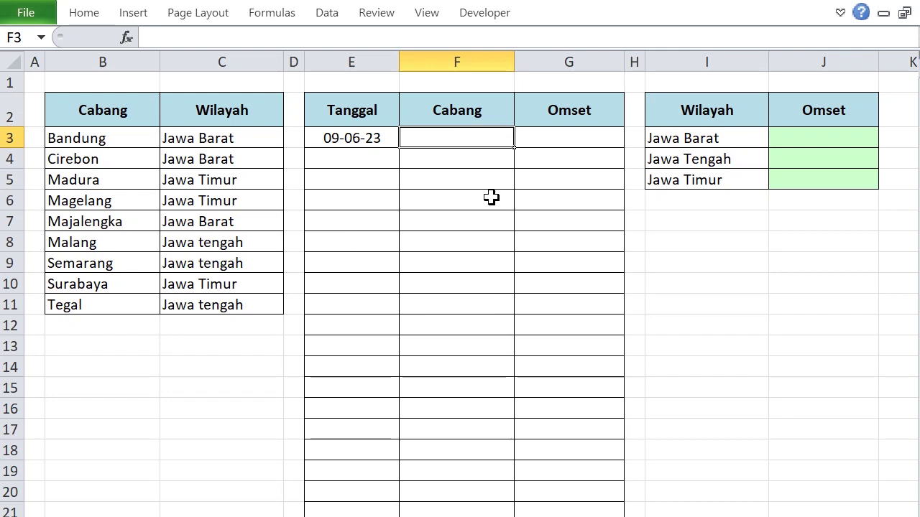
{"action": "type", "text": "="}
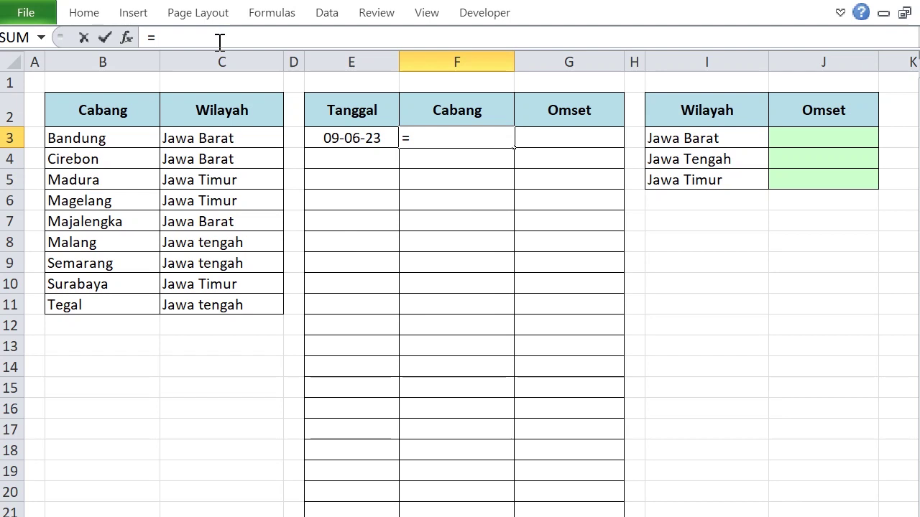
{"action": "type", "text": "INDEX("}
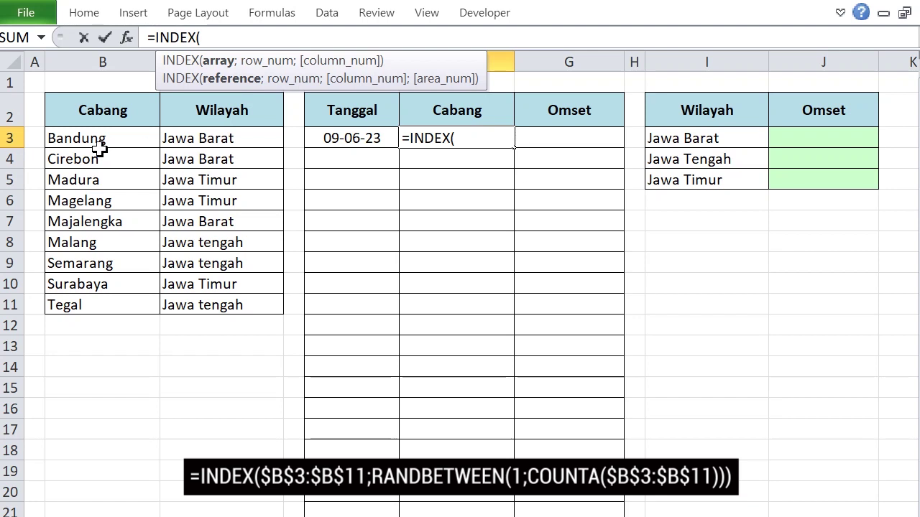
{"action": "left_click_drag", "start_coordinate": [118, 139], "coordinate": [105, 304]}
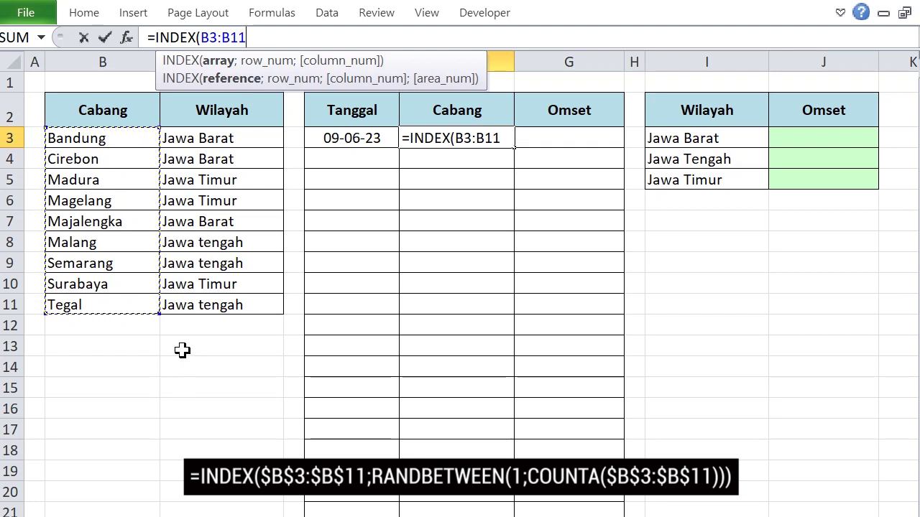
{"action": "key", "text": "F4"}
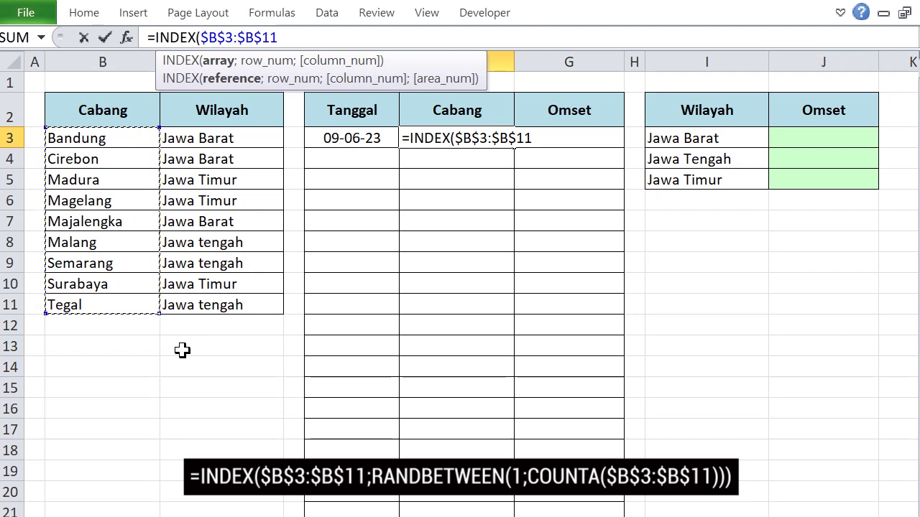
{"action": "type", "text": ";"}
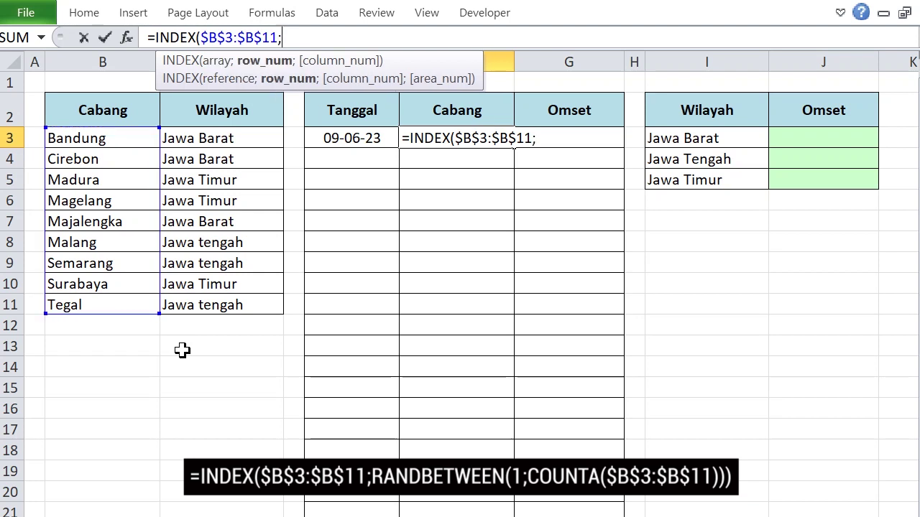
Add RANDBETWEEN(1; as the row argument of the INDEX formula in F3 to start a random row number.
{"action": "type", "text": "RA"}
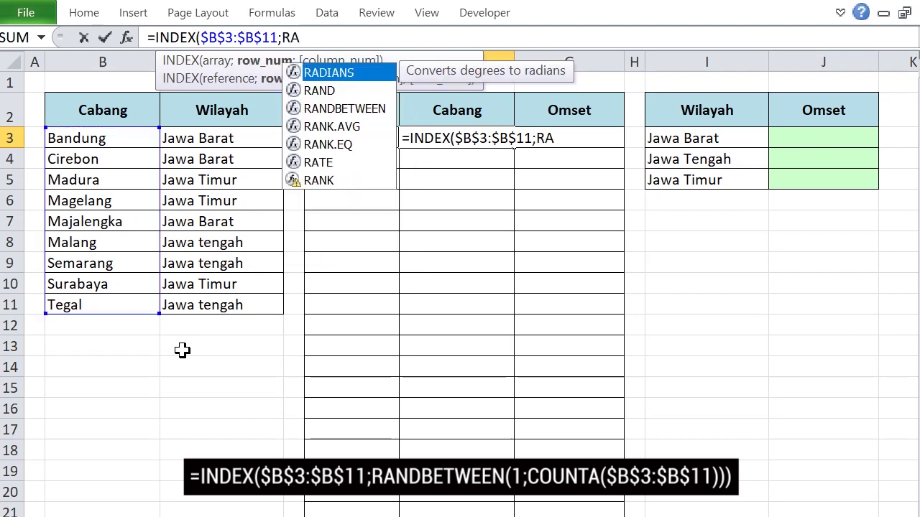
{"action": "double_click", "coordinate": [349, 108]}
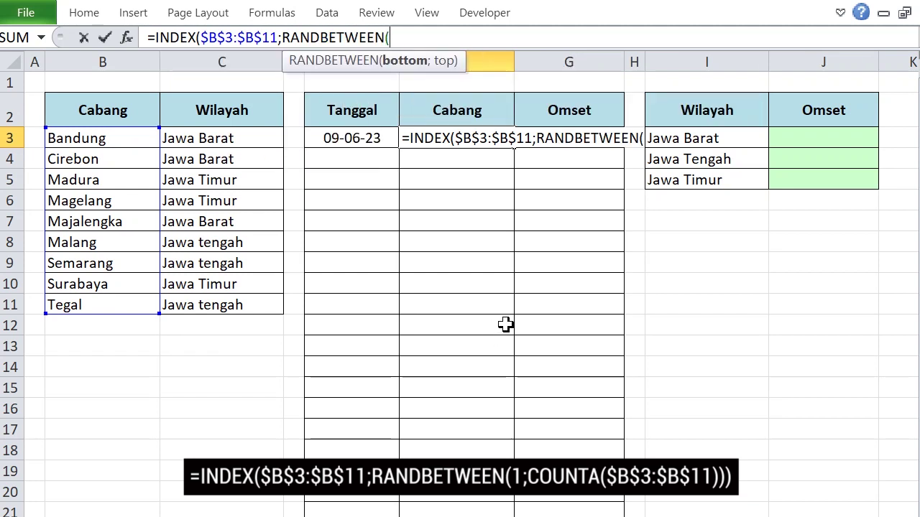
{"action": "type", "text": "1"}
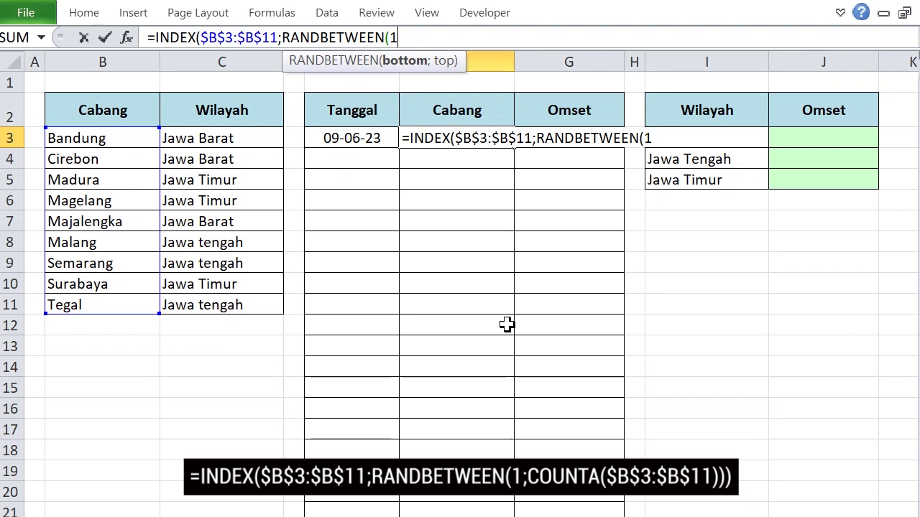
{"action": "type", "text": ";"}
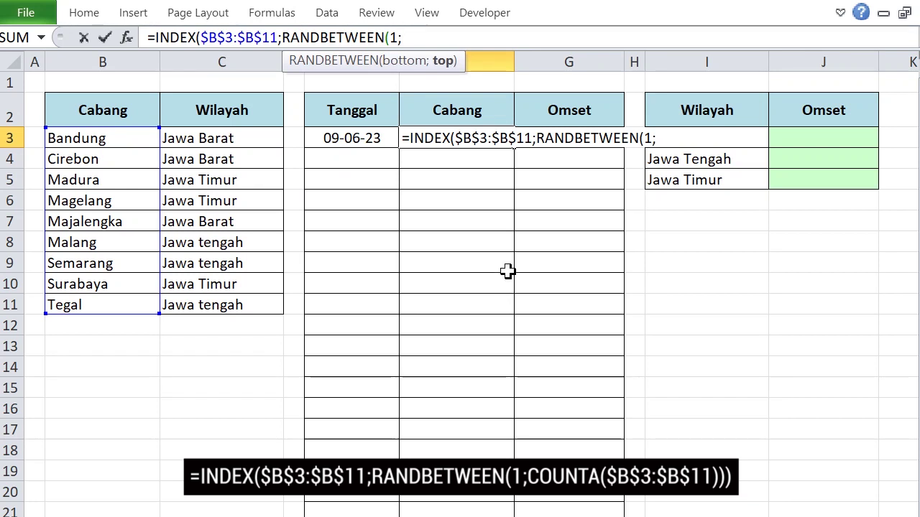
Complete the F3 formula with COUNTA($B$3:$B$11))) as the upper limit of the random row, and enter it.
{"action": "type", "text": "C"}
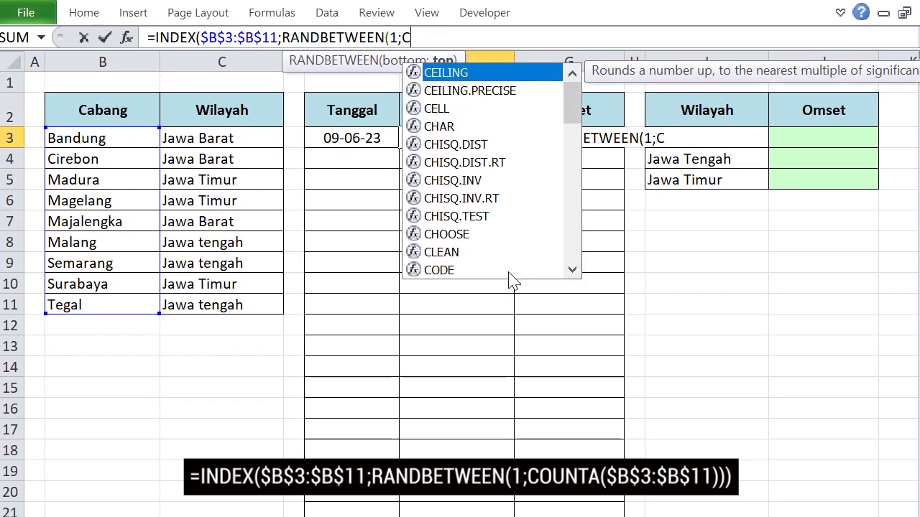
{"action": "type", "text": "OUNTA("}
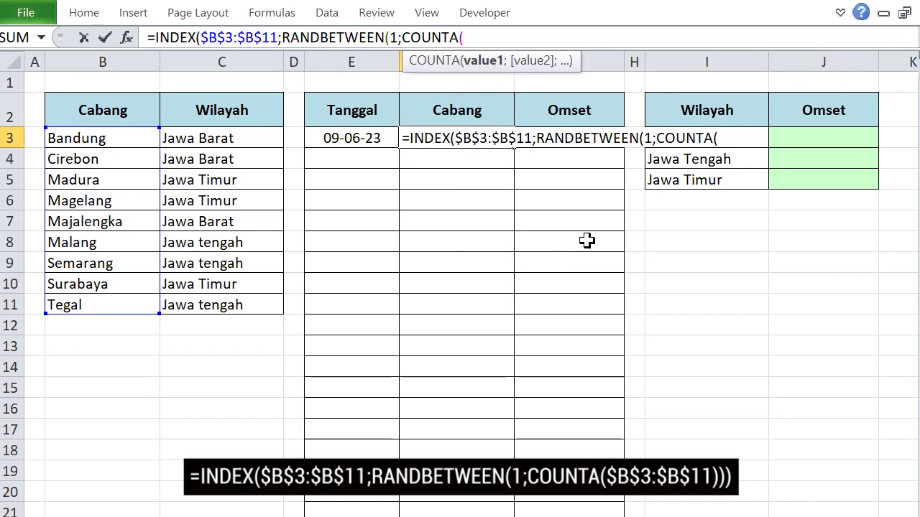
{"action": "left_click_drag", "start_coordinate": [104, 138], "coordinate": [92, 305]}
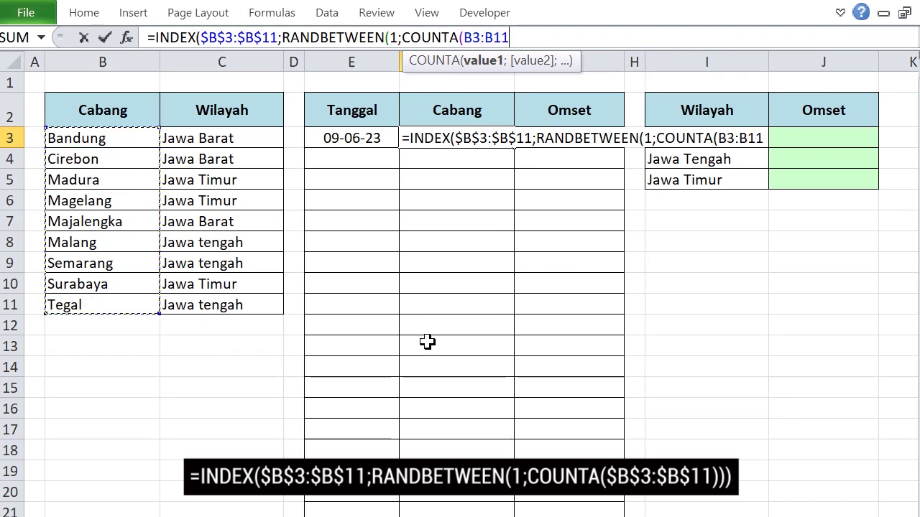
{"action": "key", "text": "F4"}
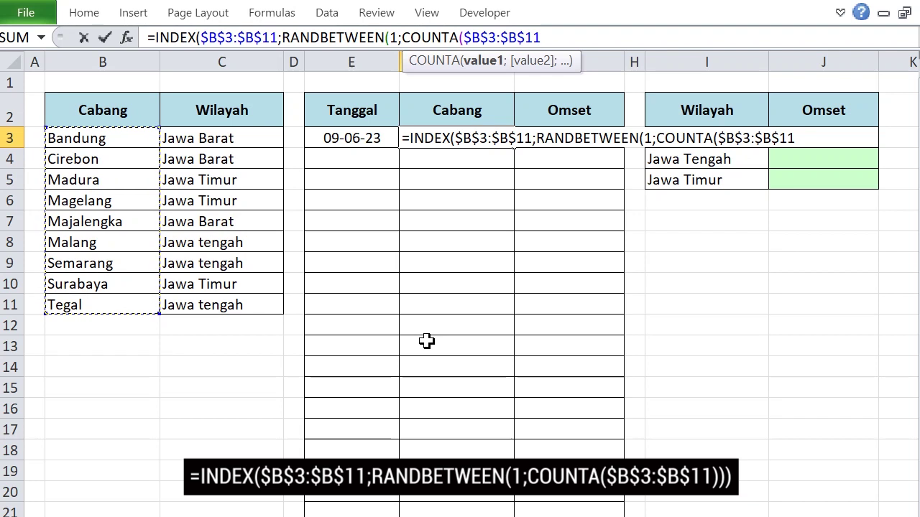
{"action": "type", "text": ")))"}
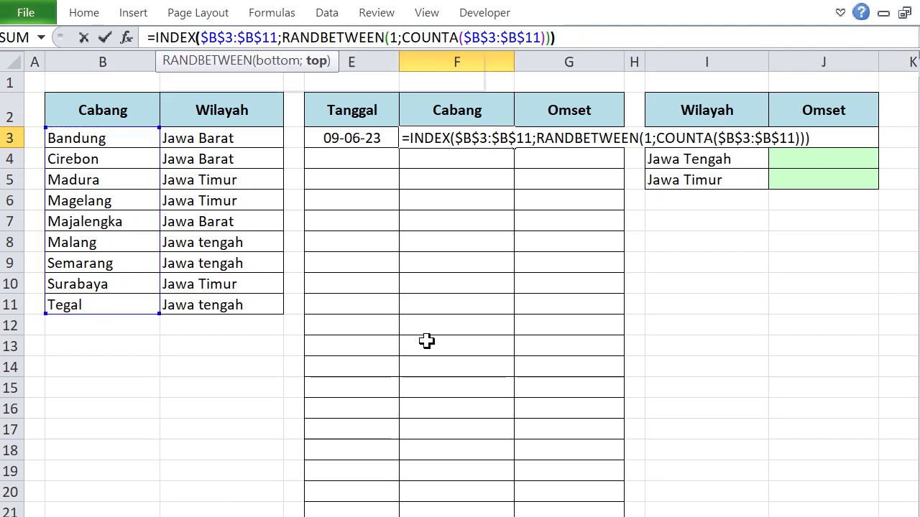
{"action": "key", "text": "Return"}
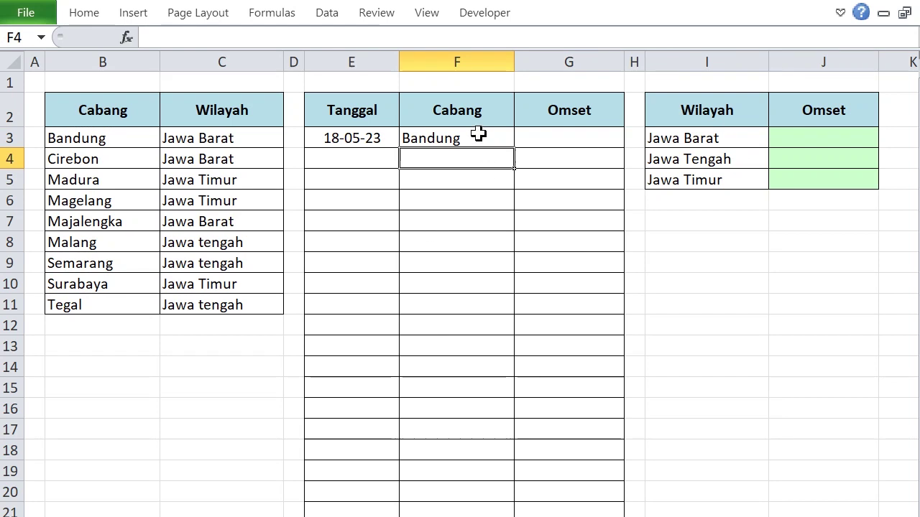
Enter =RANDBETWEEN(5000000;9000000) in G3, the first Omset cell of the sales table.
{"action": "left_click", "coordinate": [568, 139]}
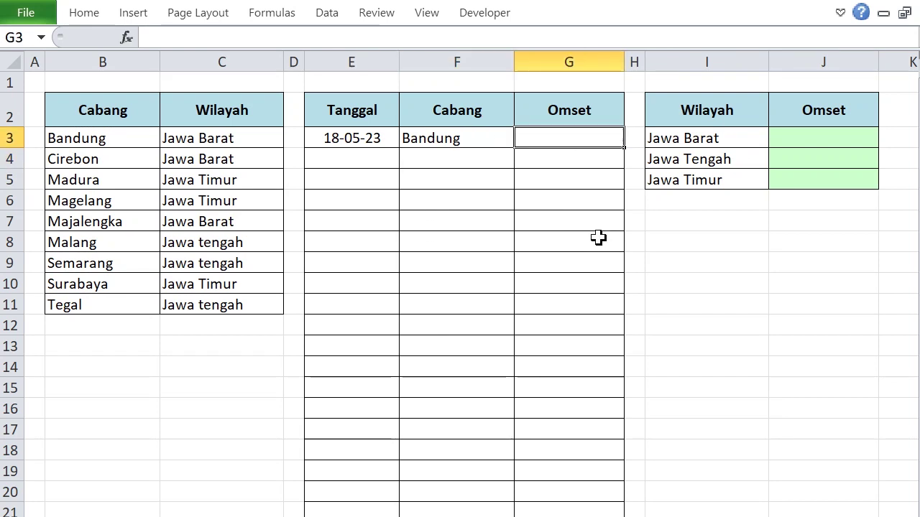
{"action": "type", "text": "="}
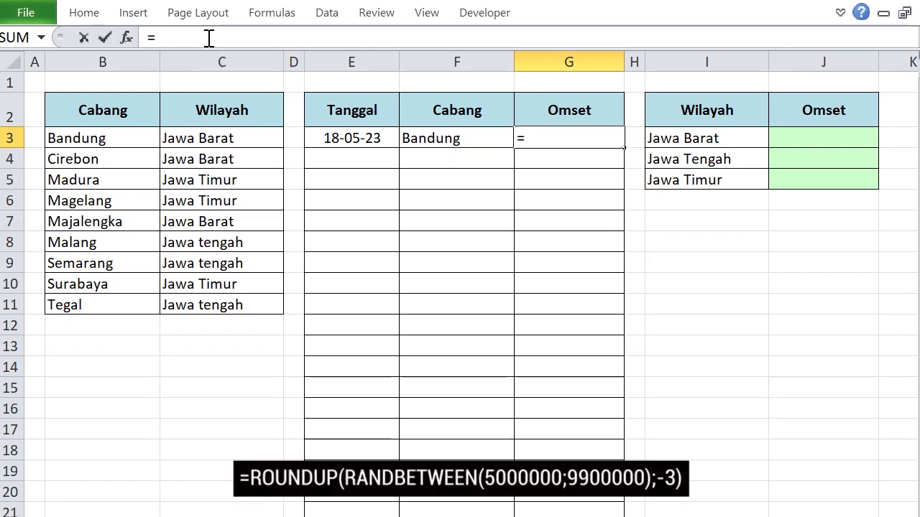
{"action": "type", "text": "RAN"}
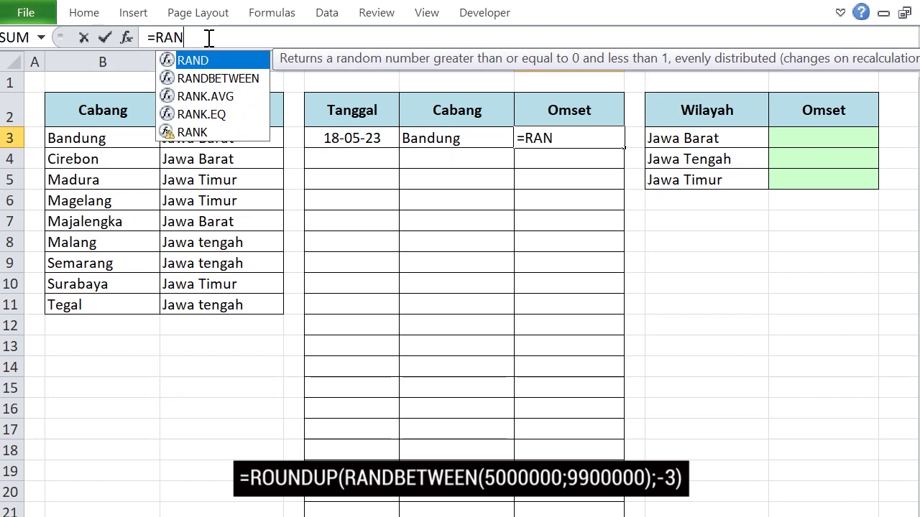
{"action": "double_click", "coordinate": [218, 77]}
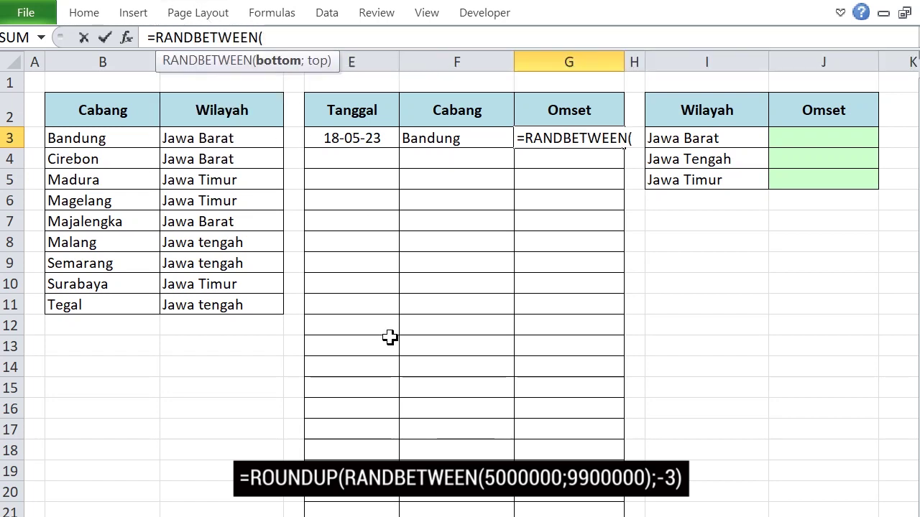
{"action": "type", "text": "5000"}
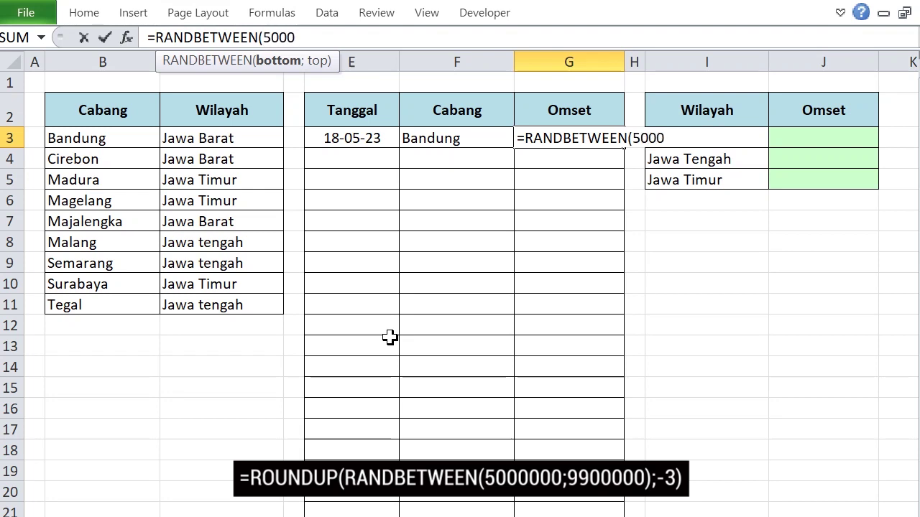
{"action": "type", "text": "000;"}
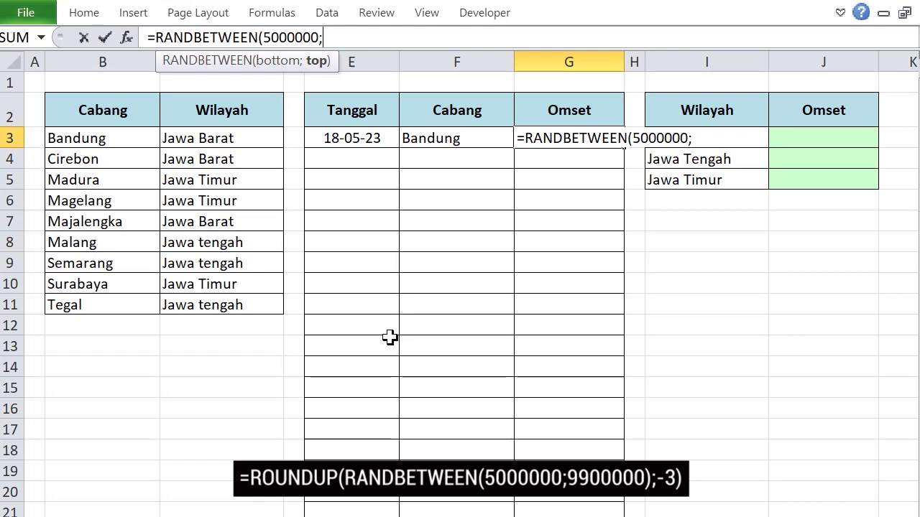
{"action": "type", "text": "9000000"}
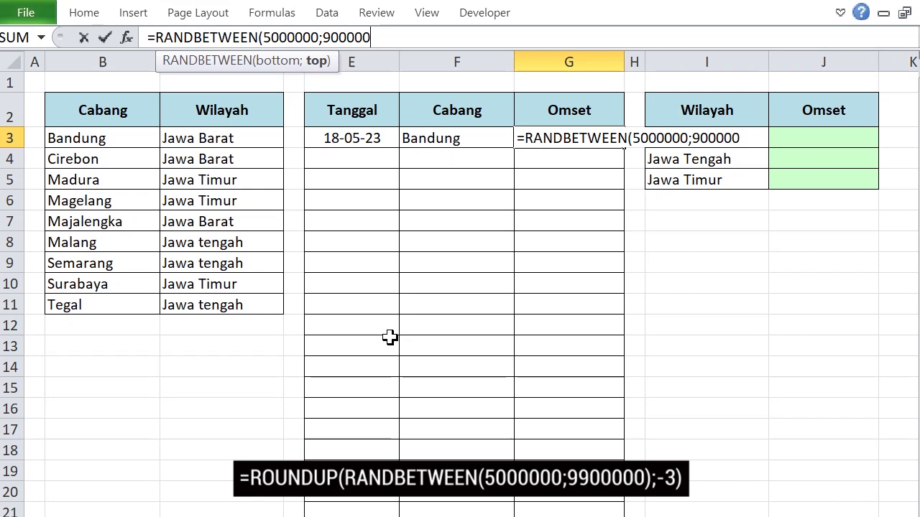
{"action": "type", "text": ")"}
{"action": "key", "text": "Return"}
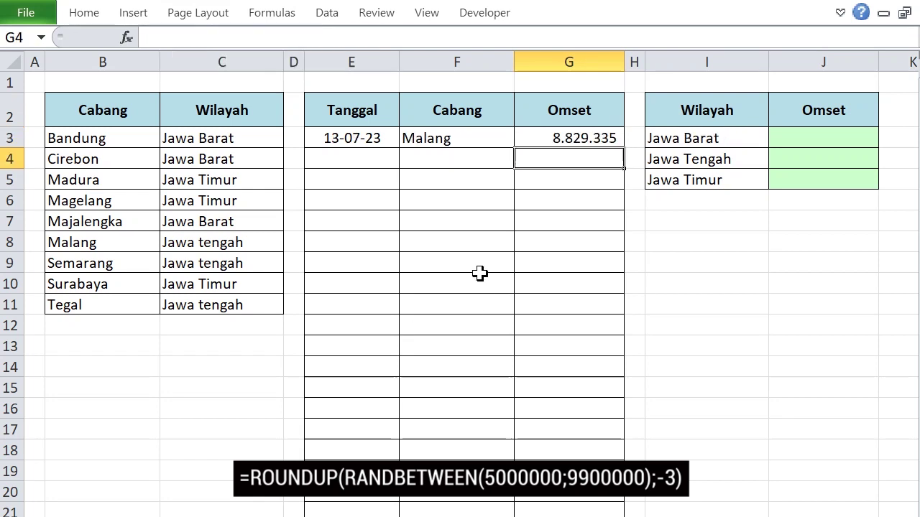
Wrap the G3 formula in ROUNDUP with -3 digits, giving =ROUNDUP(RANDBETWEEN(5000000;9000000);-3).
{"action": "left_click", "coordinate": [609, 138]}
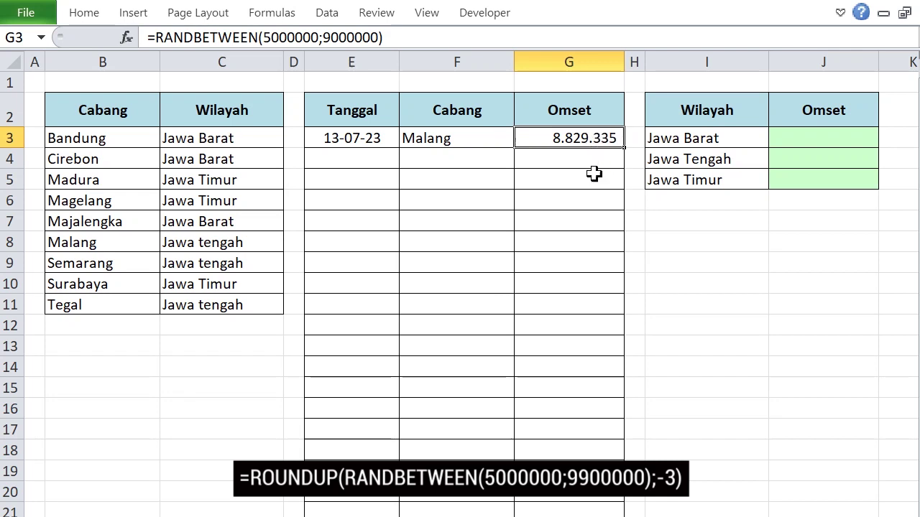
{"action": "left_click", "coordinate": [160, 38]}
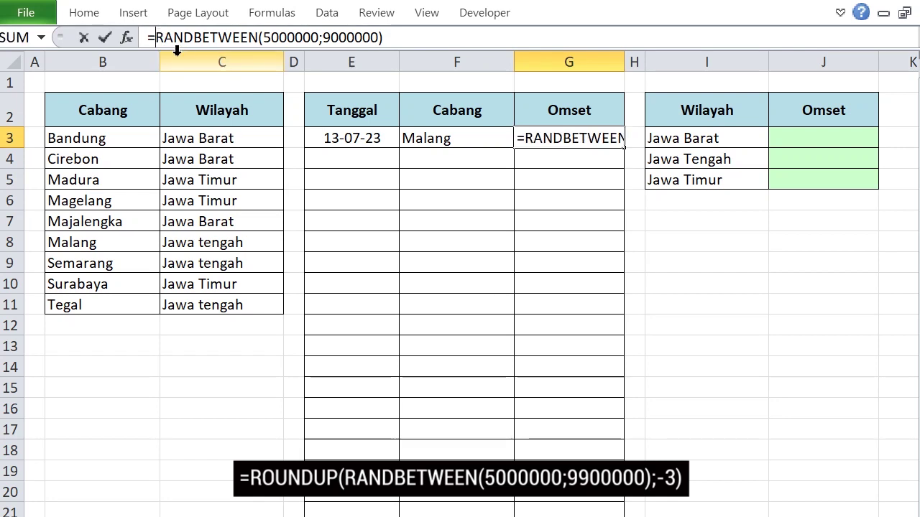
{"action": "type", "text": "R"}
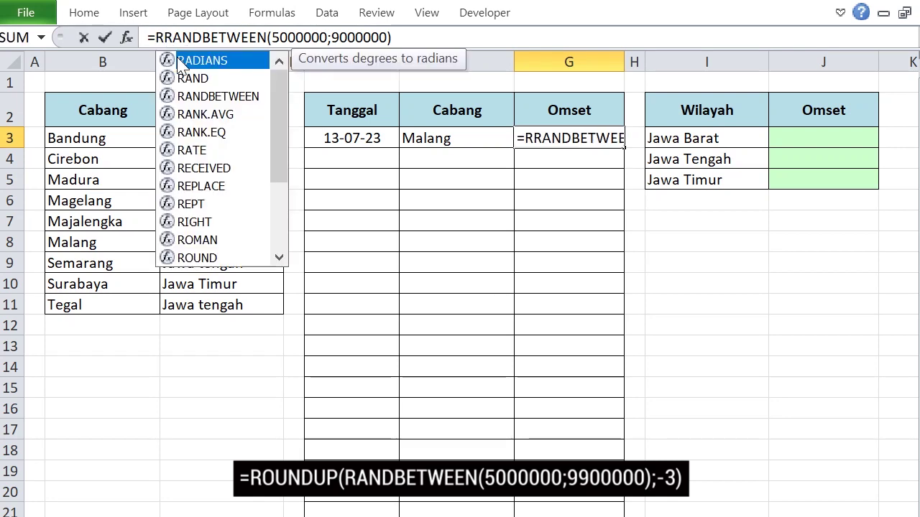
{"action": "type", "text": "OUND"}
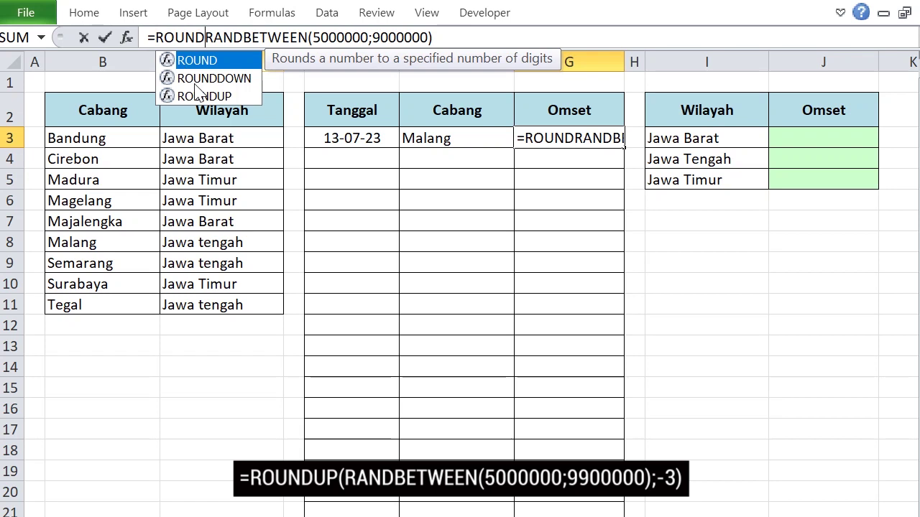
{"action": "double_click", "coordinate": [204, 95]}
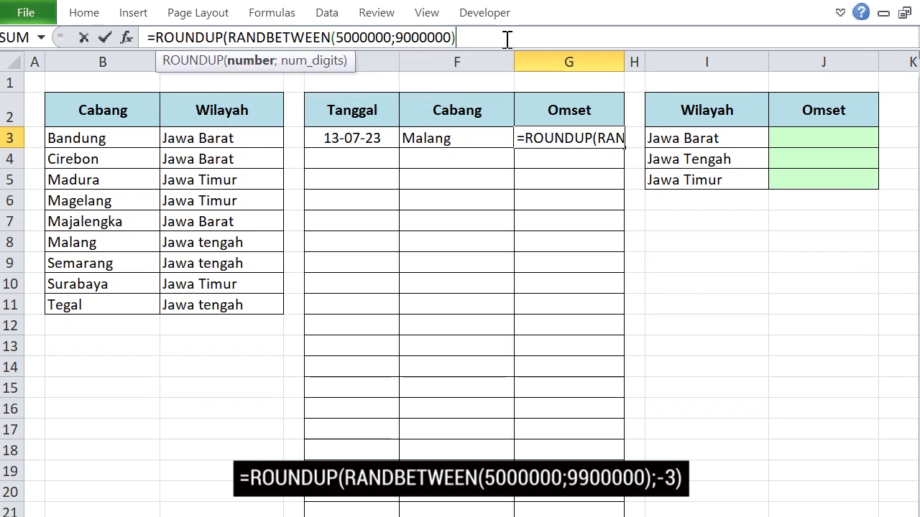
{"action": "type", "text": ";"}
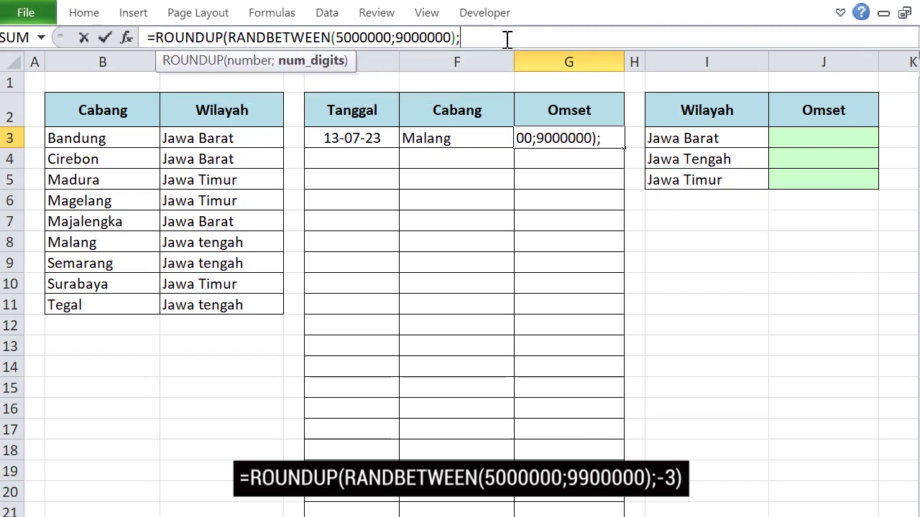
{"action": "type", "text": "-3"}
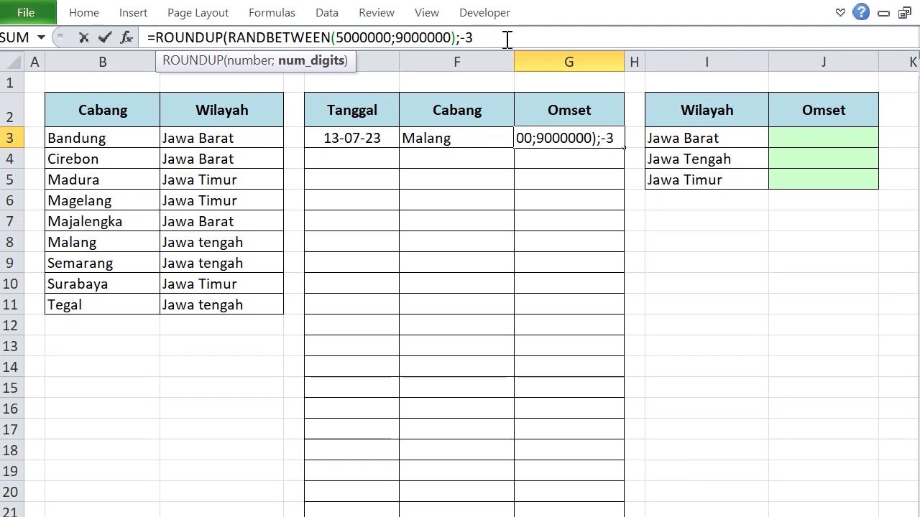
{"action": "type", "text": ")"}
{"action": "key", "text": "Return"}
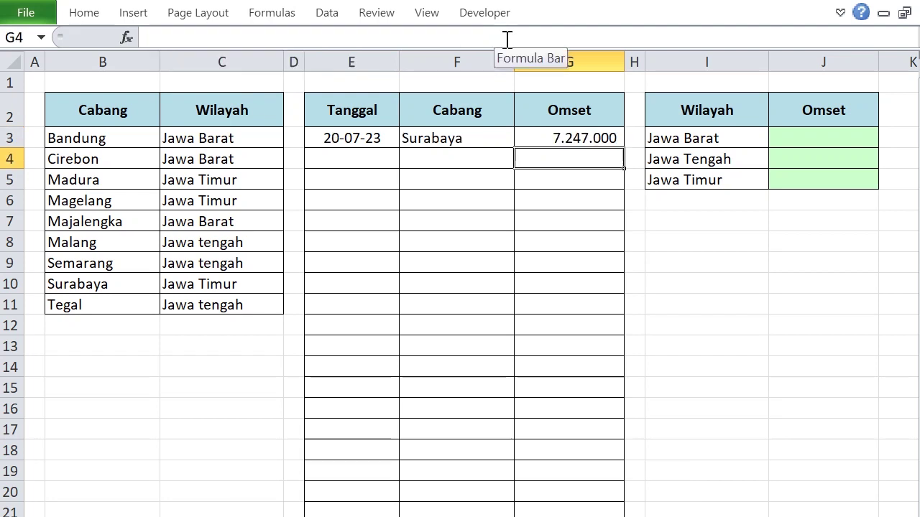
Fill the E3:G3 formulas down the Tanggal, Cabang and Omset table to row 23.
{"action": "left_click_drag", "start_coordinate": [352, 138], "coordinate": [618, 514]}
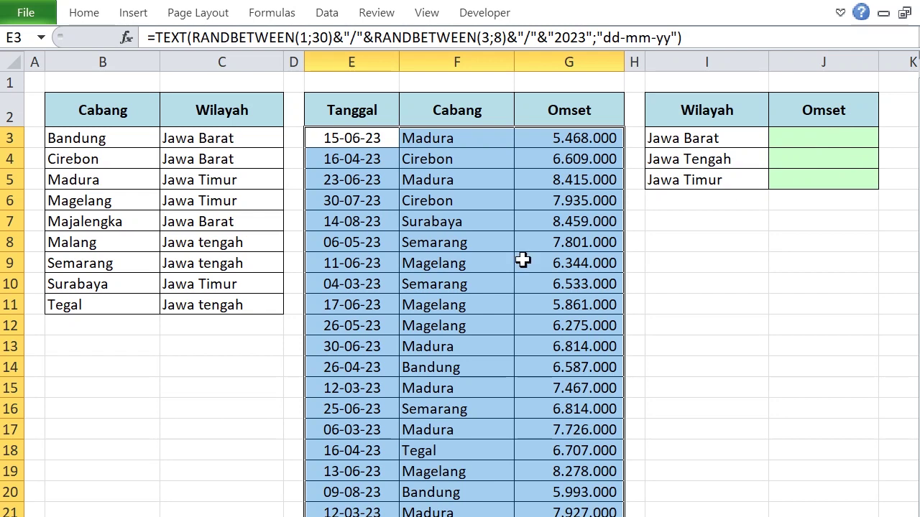
{"action": "left_click", "coordinate": [473, 258]}
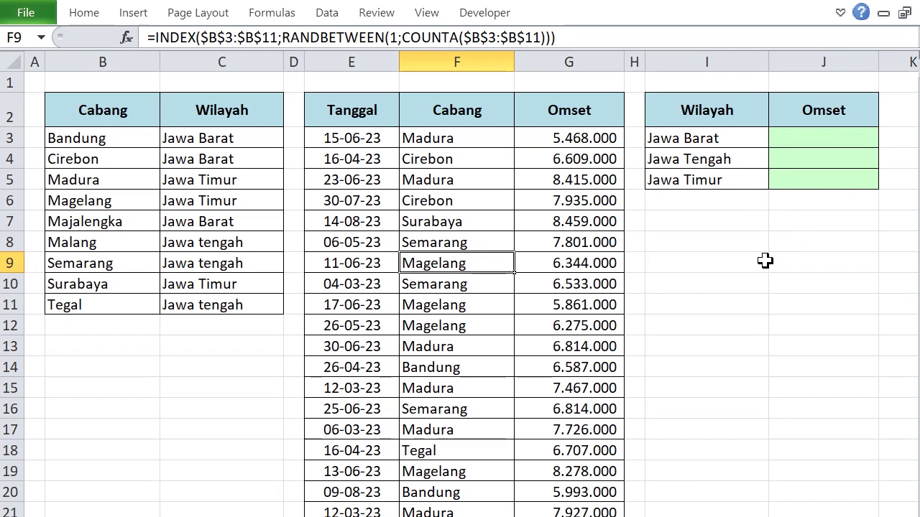
Start the Jawa Barat Omset formula in J3 with =SUMPRODUCT($G$3:$G$23;--( using the sales table's Omset column as the first array.
{"action": "left_click", "coordinate": [803, 139]}
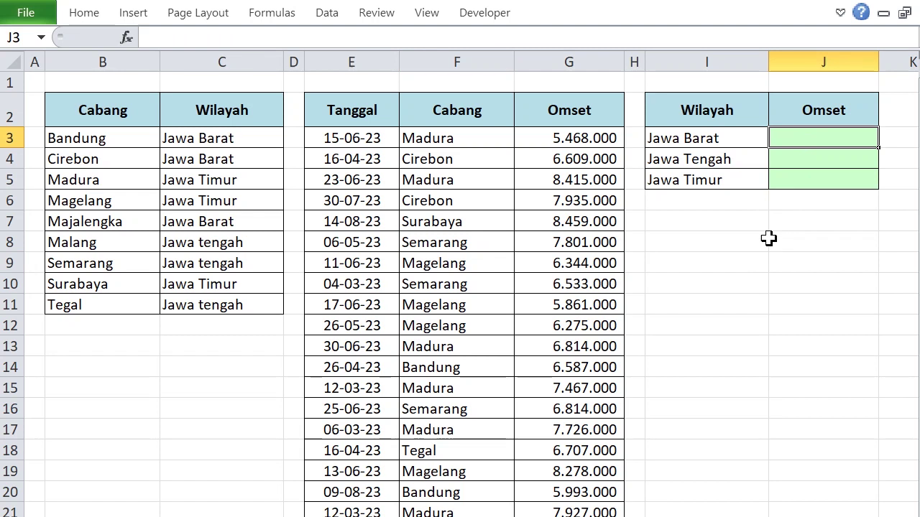
{"action": "type", "text": "="}
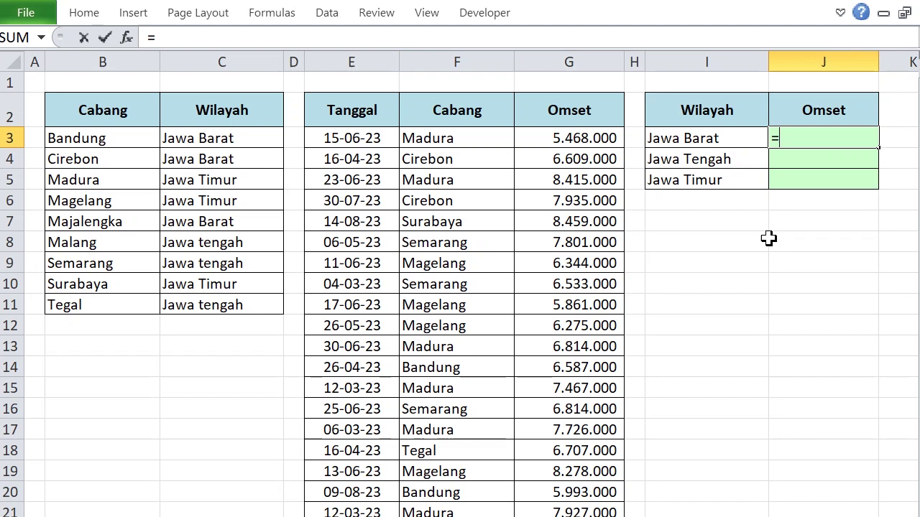
{"action": "left_click", "coordinate": [240, 38]}
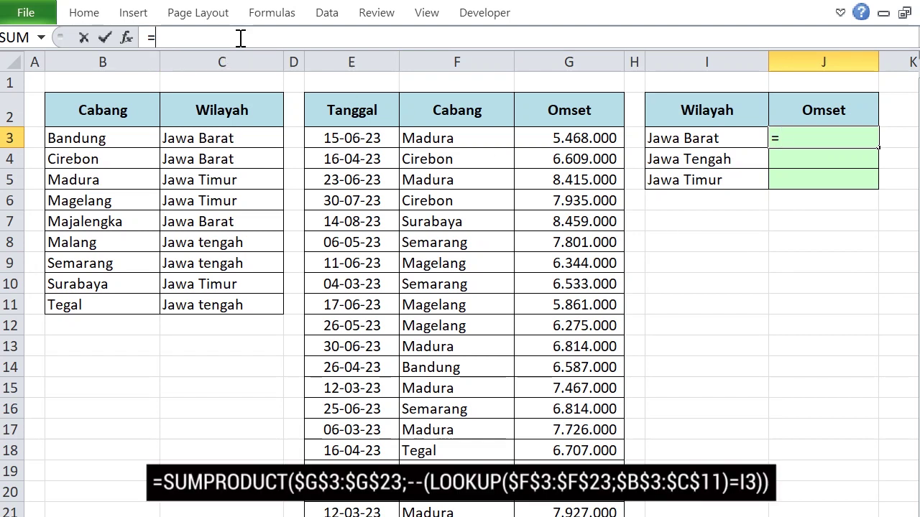
{"action": "type", "text": "SUMP"}
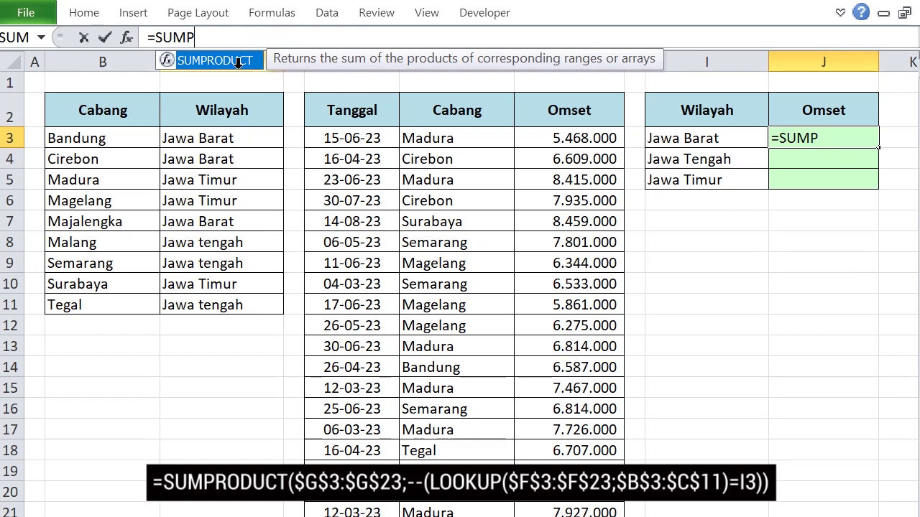
{"action": "double_click", "coordinate": [241, 63]}
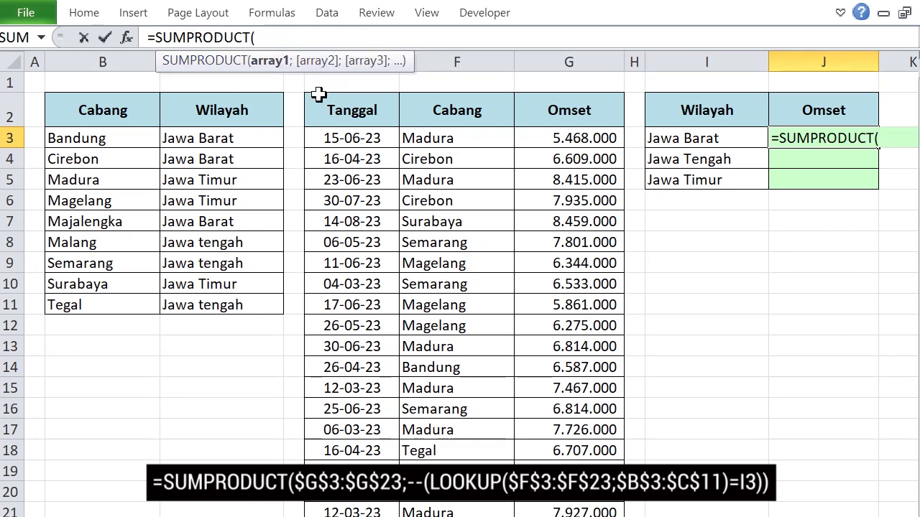
{"action": "left_click_drag", "start_coordinate": [568, 138], "coordinate": [574, 516]}
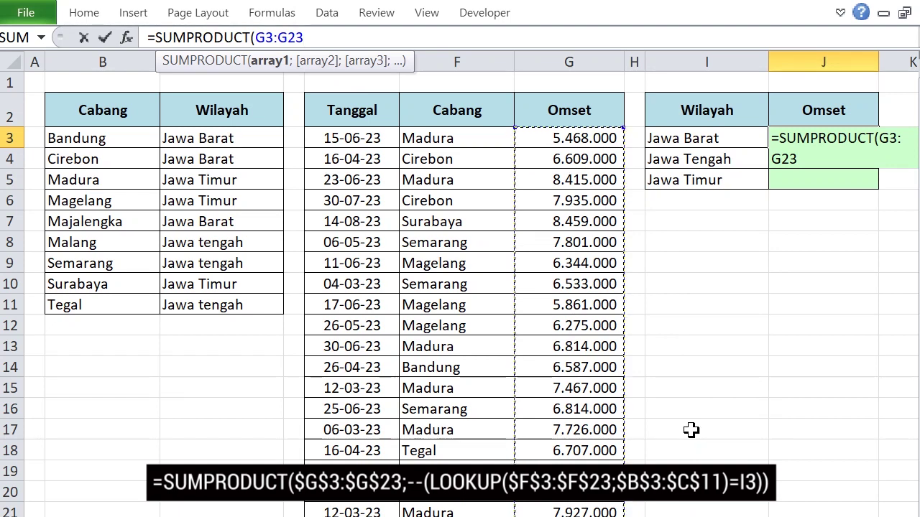
{"action": "key", "text": "F4"}
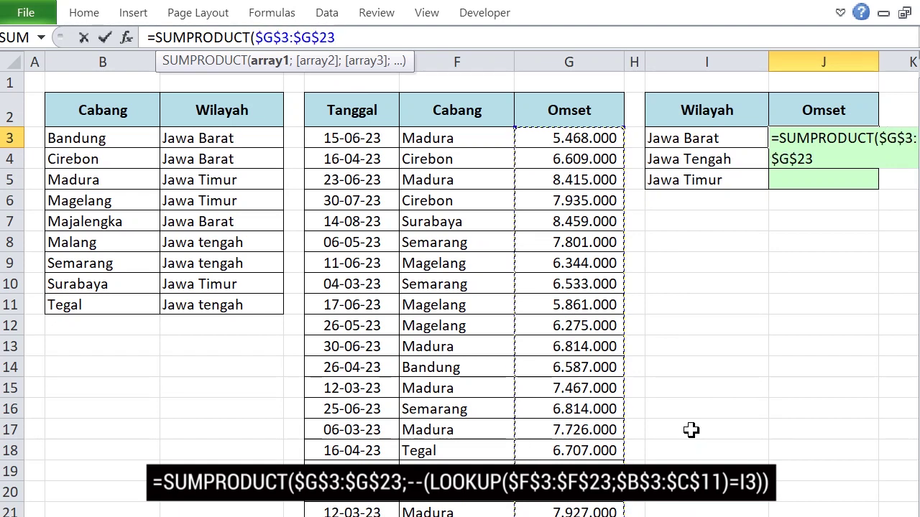
{"action": "type", "text": ";--("}
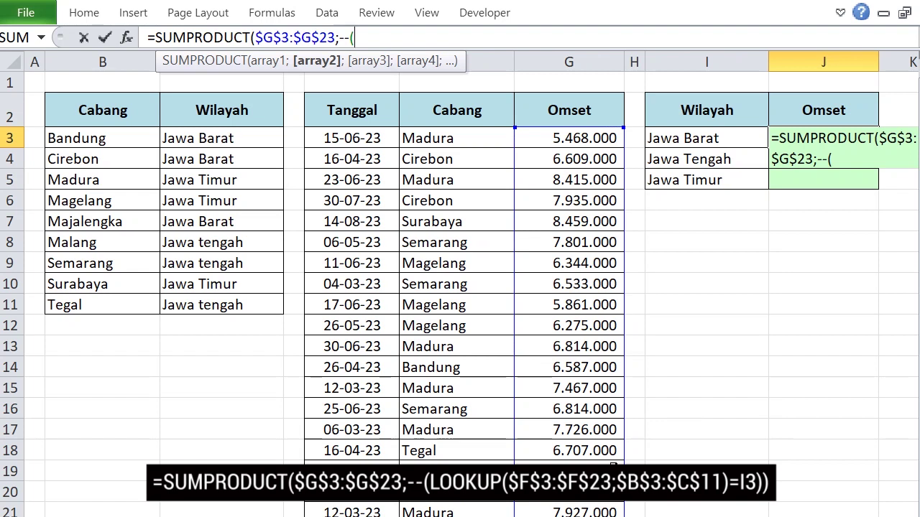
Add LOOKUP($F$3:$F$23;$B$3:$C$11 to the J3 formula, matching the sales branches against the Cabang and Wilayah table.
{"action": "type", "text": "OO"}
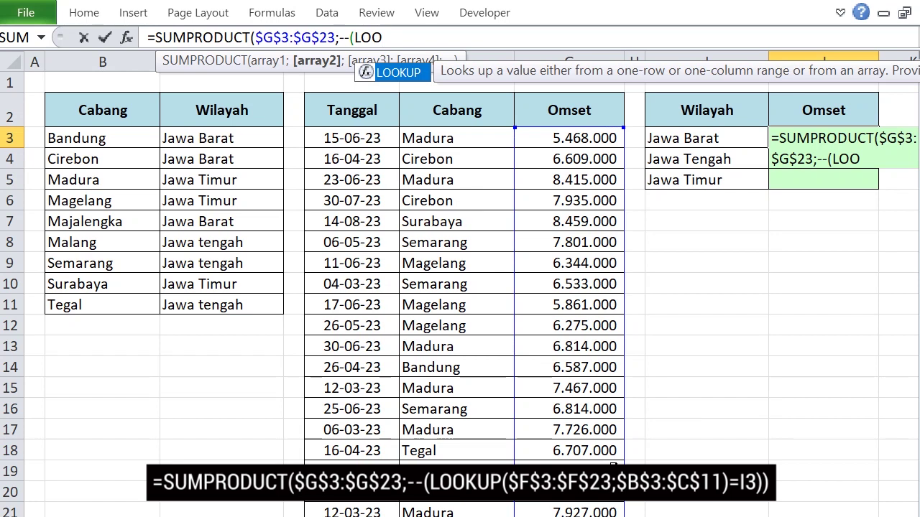
{"action": "double_click", "coordinate": [419, 72]}
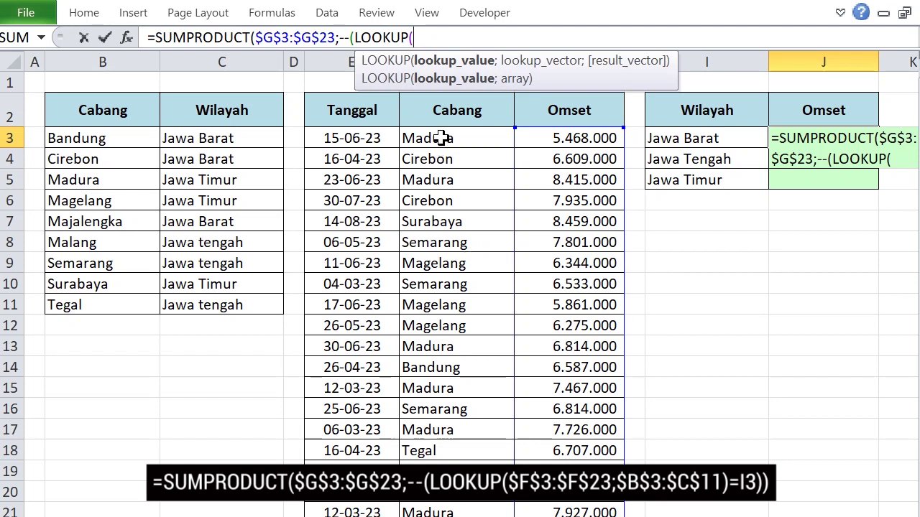
{"action": "left_click_drag", "start_coordinate": [441, 138], "coordinate": [441, 516]}
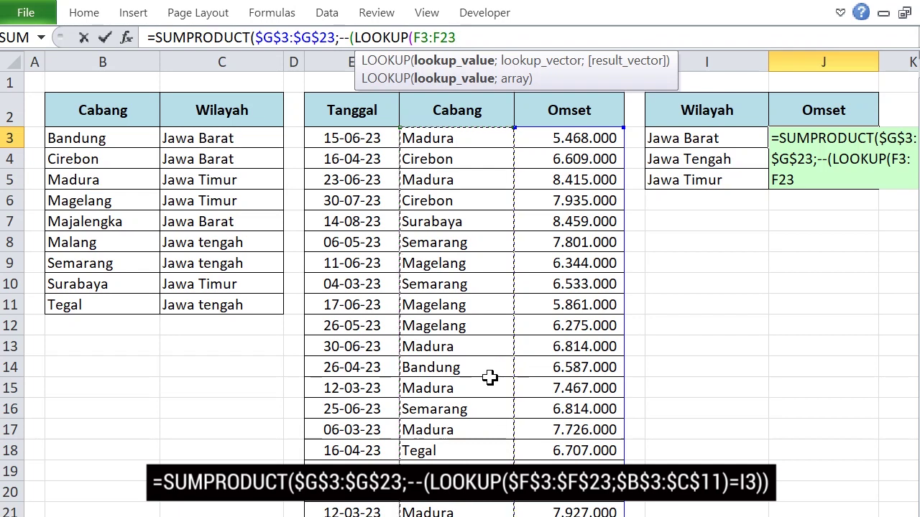
{"action": "key", "text": "F4"}
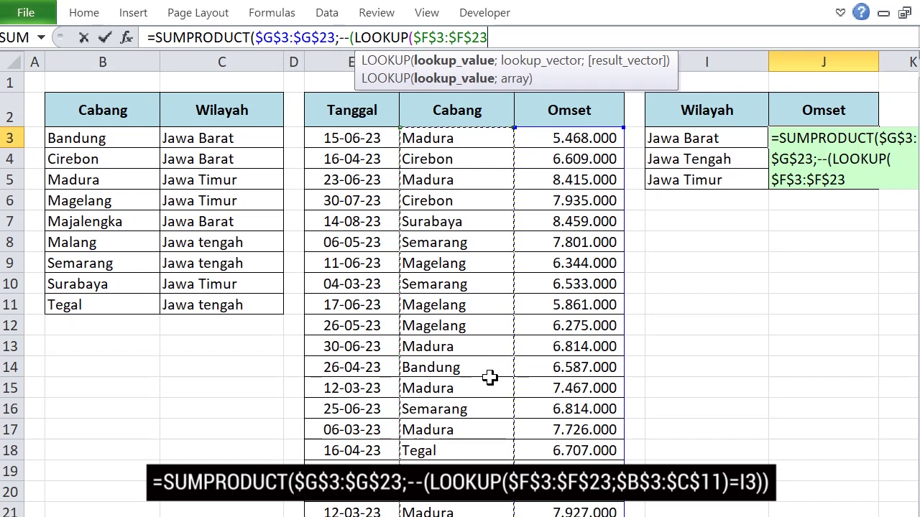
{"action": "type", "text": ";"}
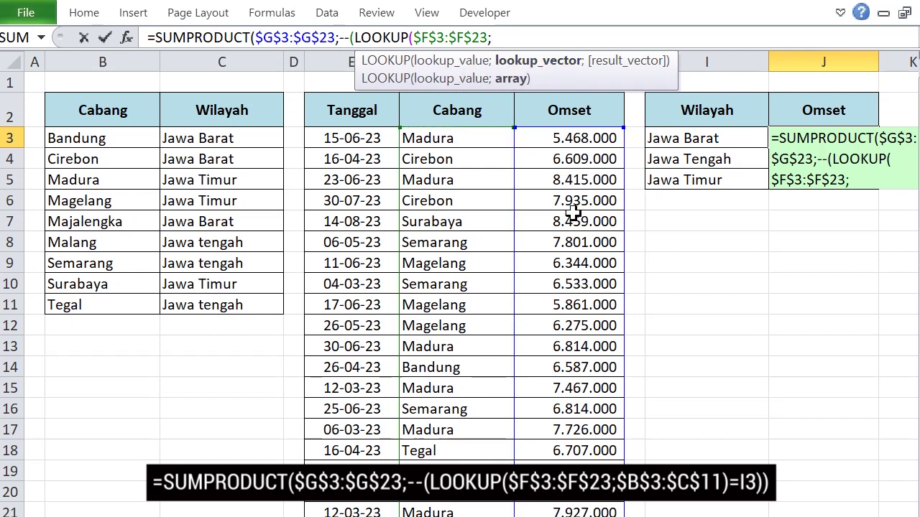
{"action": "left_click_drag", "start_coordinate": [80, 138], "coordinate": [235, 297]}
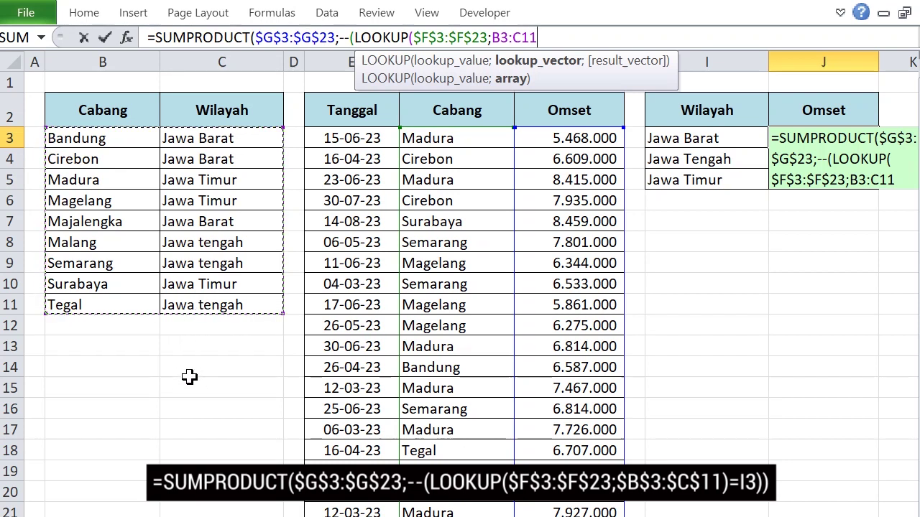
{"action": "key", "text": "F4"}
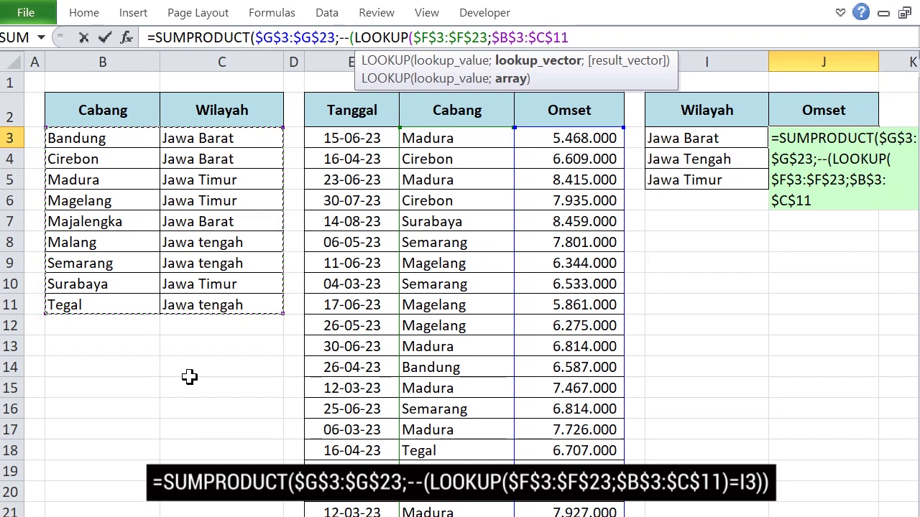
Complete the J3 formula with )=I3)) to compare the looked-up region with Jawa Barat, and enter it.
{"action": "type", "text": ")="}
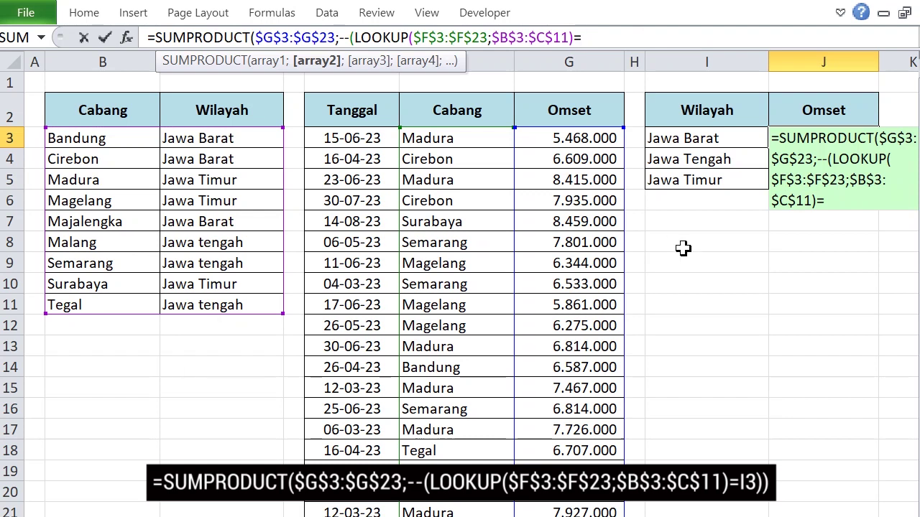
{"action": "left_click", "coordinate": [708, 138]}
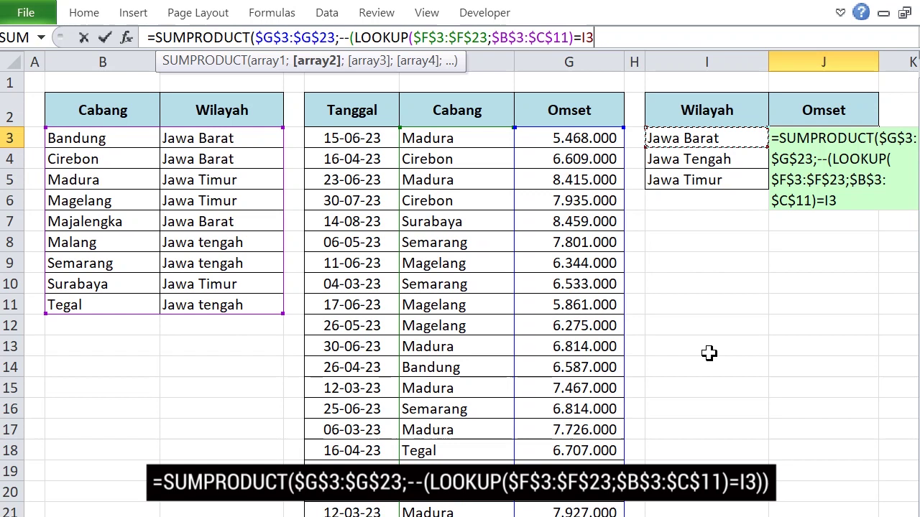
{"action": "type", "text": "))"}
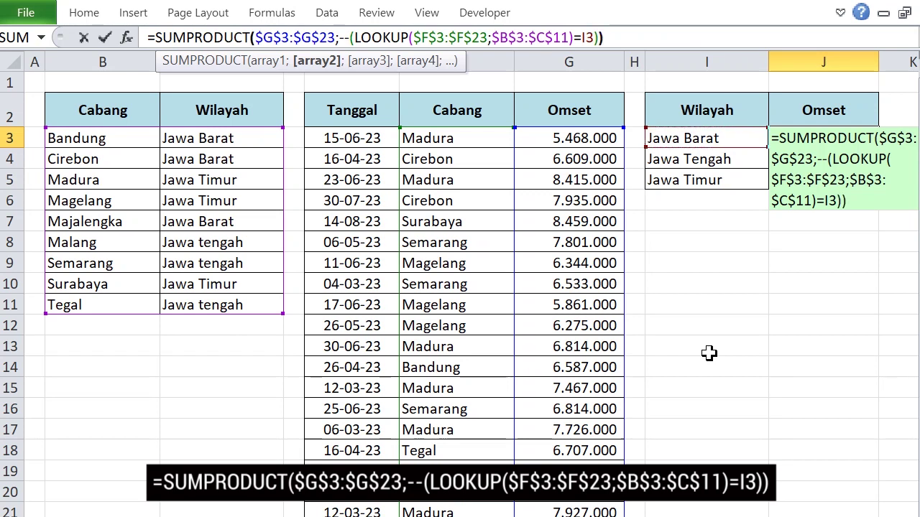
{"action": "key", "text": "Return"}
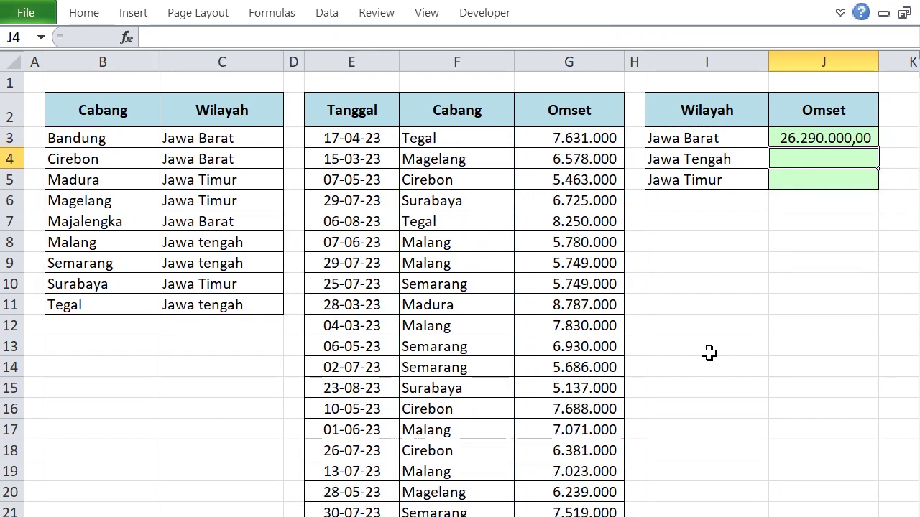
Fill the J3 formula down to J5 for Jawa Tengah and Jawa Timur, and recalculate the random data.
{"action": "left_click", "coordinate": [820, 133]}
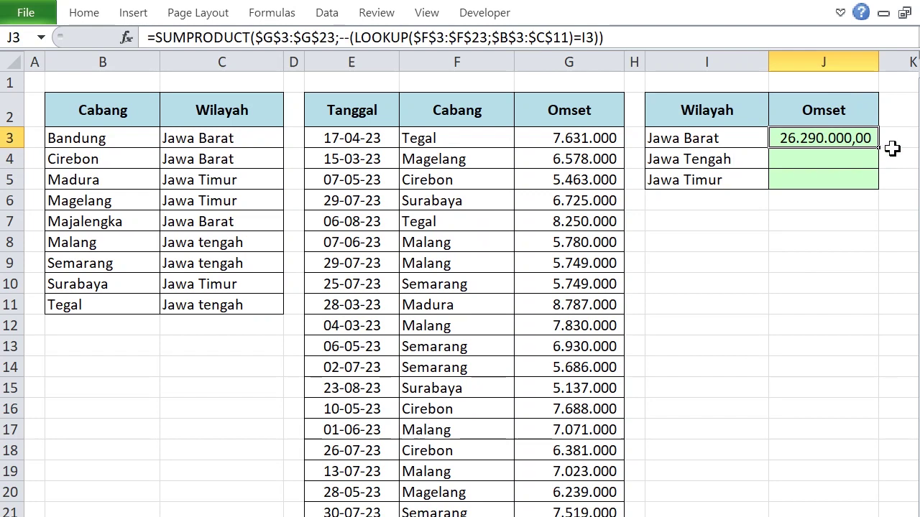
{"action": "left_click_drag", "start_coordinate": [879, 148], "coordinate": [879, 188]}
{"action": "left_click", "coordinate": [799, 264]}
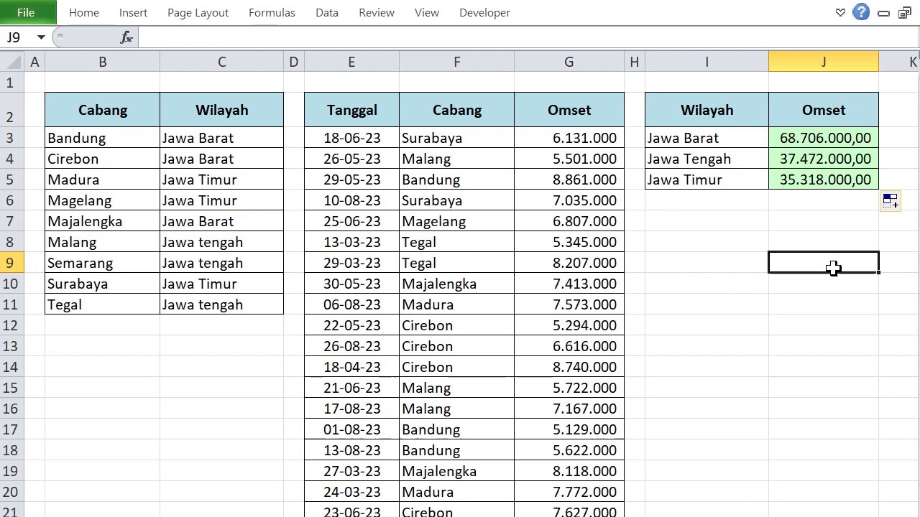
{"action": "left_click", "coordinate": [754, 304]}
{"action": "left_click", "coordinate": [835, 345]}
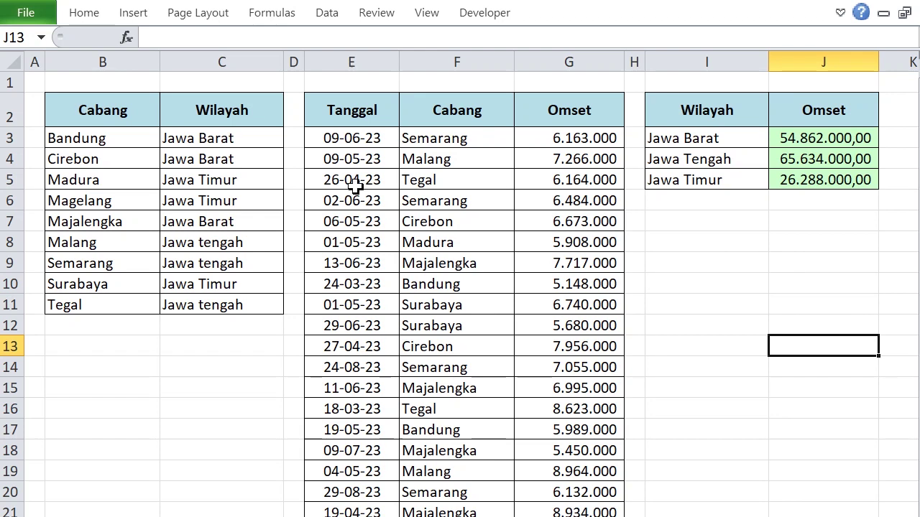
{"action": "left_click_drag", "start_coordinate": [341, 135], "coordinate": [496, 513]}
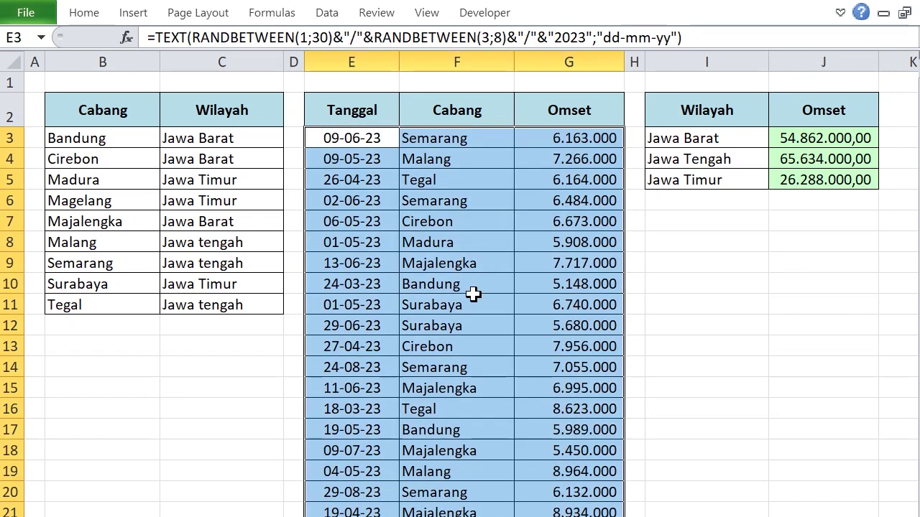
{"action": "right_click", "coordinate": [463, 230]}
{"action": "left_click", "coordinate": [519, 268]}
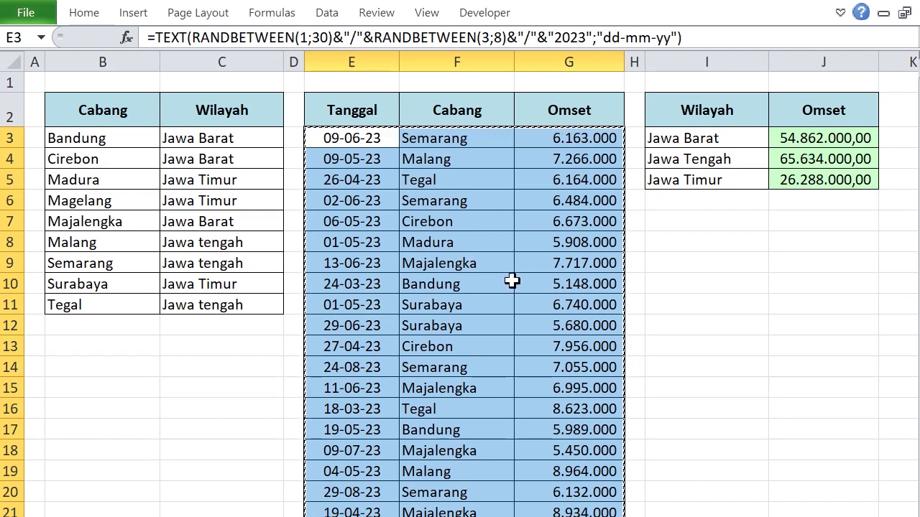
{"action": "double_click", "coordinate": [756, 288]}
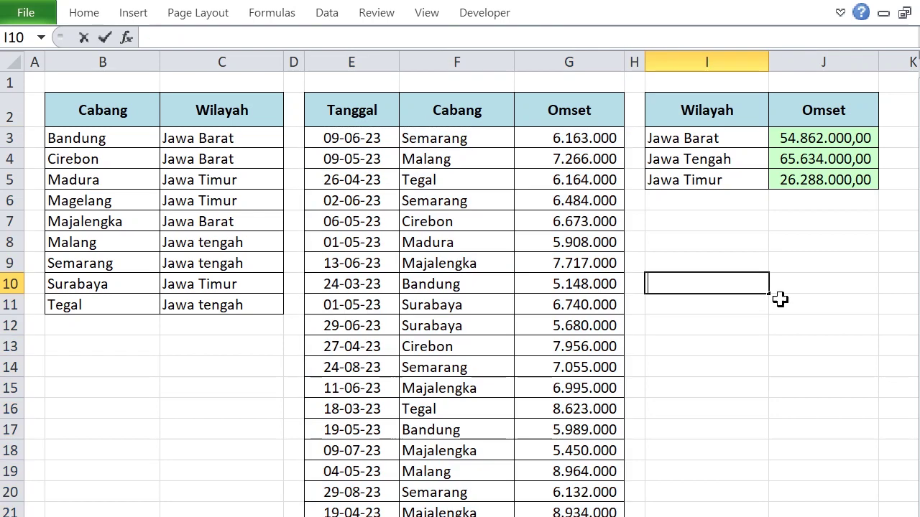
{"action": "left_click", "coordinate": [832, 315]}
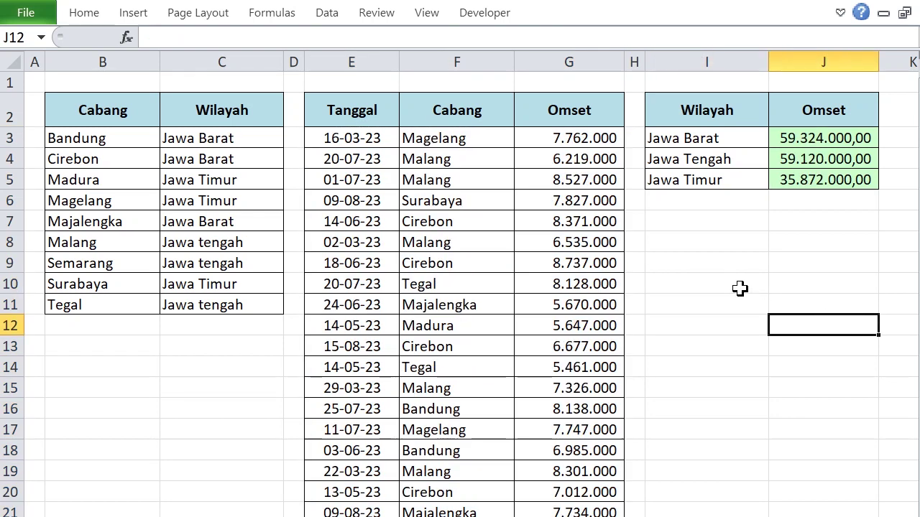